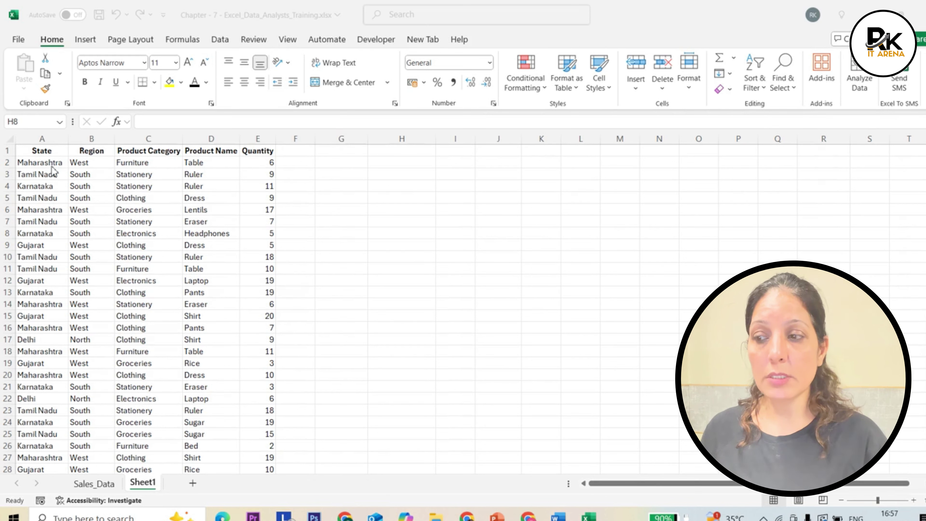
Step: Look through the records in the State column down the data set and back to the first rows
{"action": "left_click", "coordinate": [47, 210]}
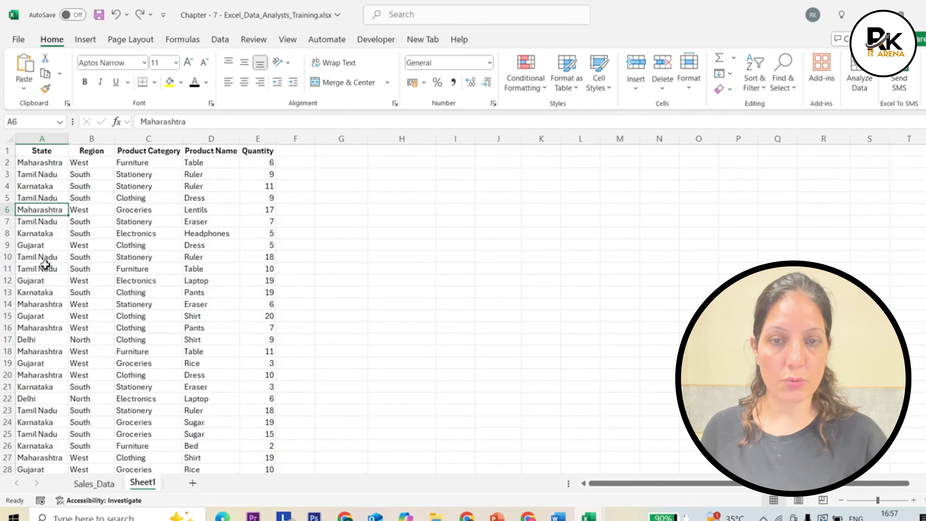
{"action": "scroll", "coordinate": [49, 230], "scroll_direction": "down", "scroll_amount": 20}
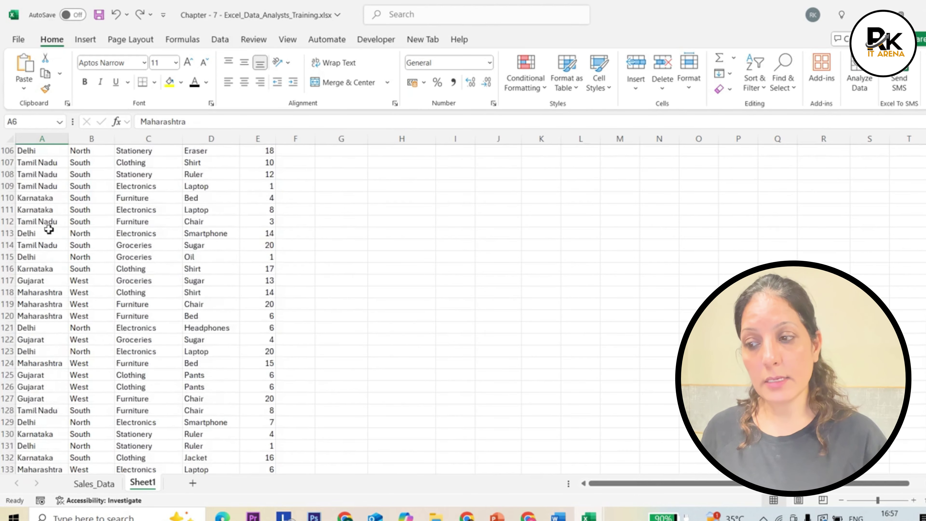
{"action": "scroll", "coordinate": [49, 229], "scroll_direction": "up", "scroll_amount": 20}
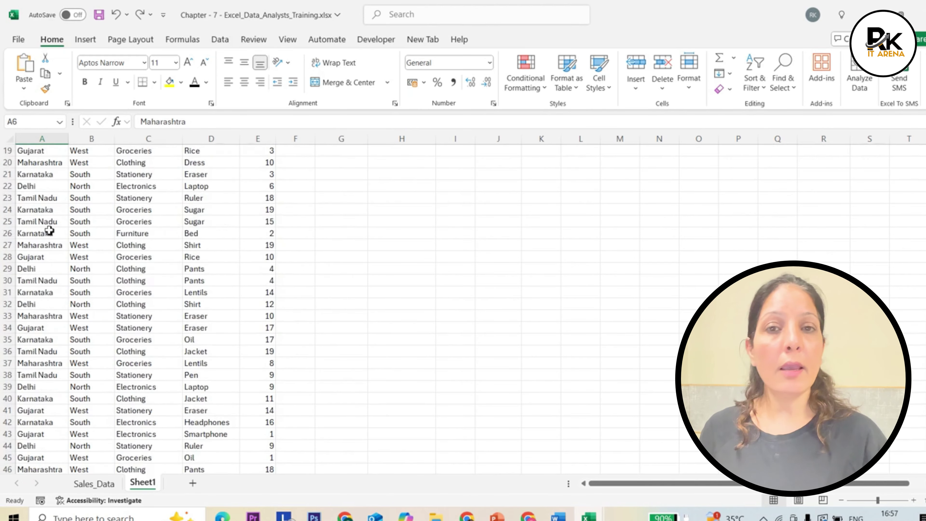
{"action": "scroll", "coordinate": [49, 230], "scroll_direction": "up", "scroll_amount": 6}
{"action": "left_click", "coordinate": [49, 164]}
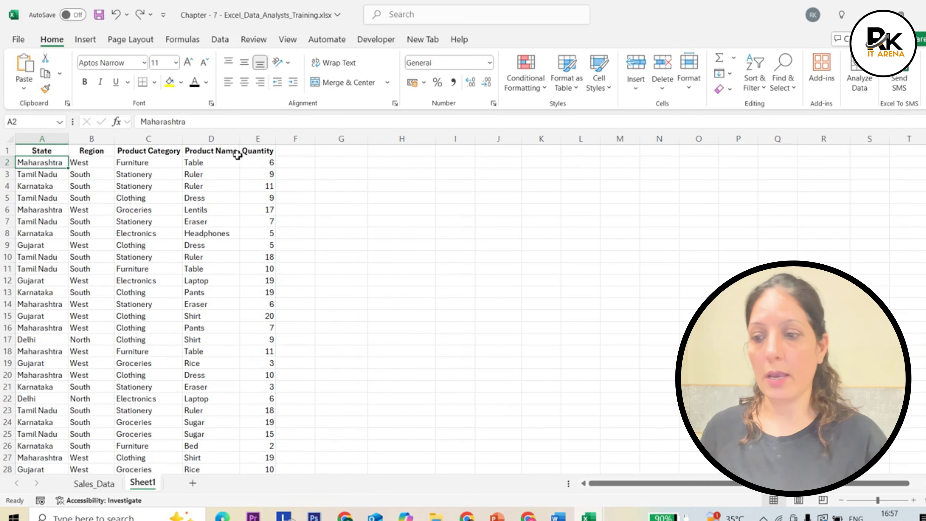
{"action": "left_click", "coordinate": [317, 165]}
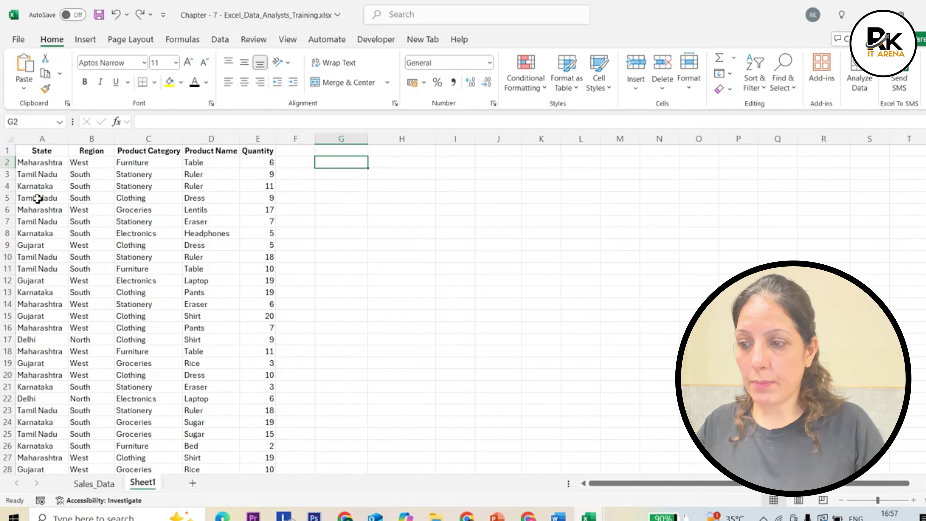
Step: Copy the whole State column A into column G
{"action": "left_click", "coordinate": [48, 139]}
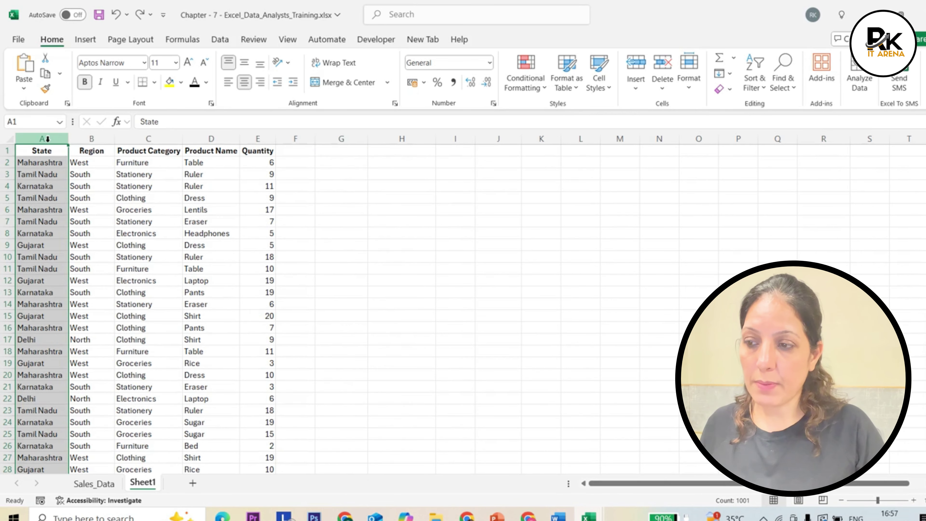
{"action": "key", "text": "ctrl+c"}
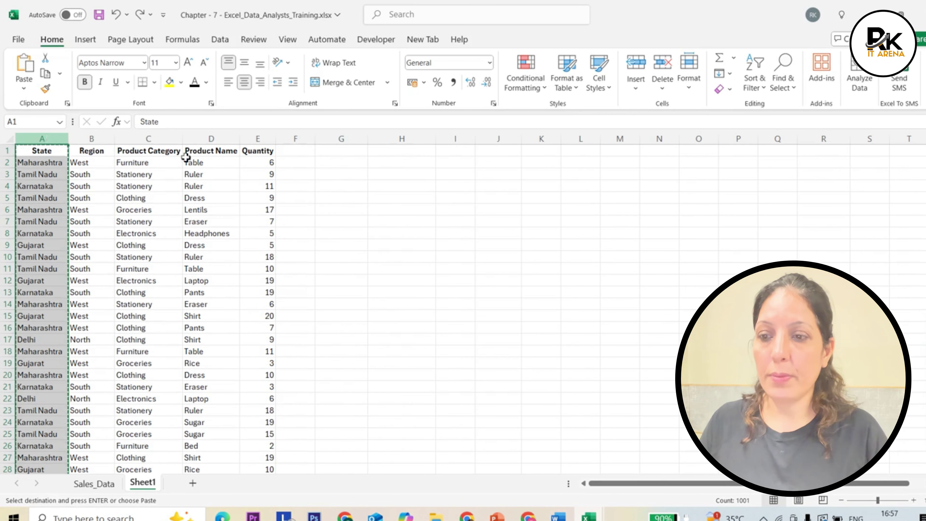
{"action": "left_click", "coordinate": [355, 141]}
{"action": "key", "text": "ctrl+v"}
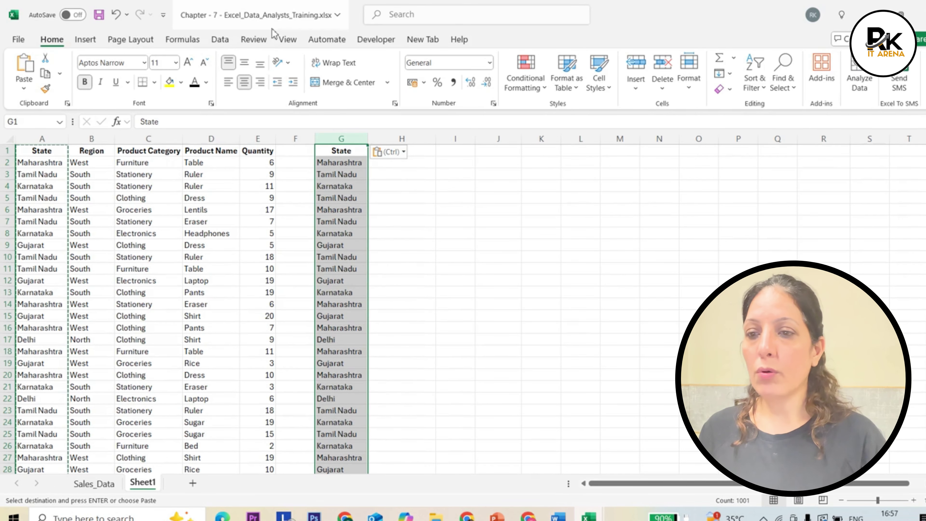
Step: Remove the duplicate values from the State list in column G
{"action": "left_click", "coordinate": [220, 39]}
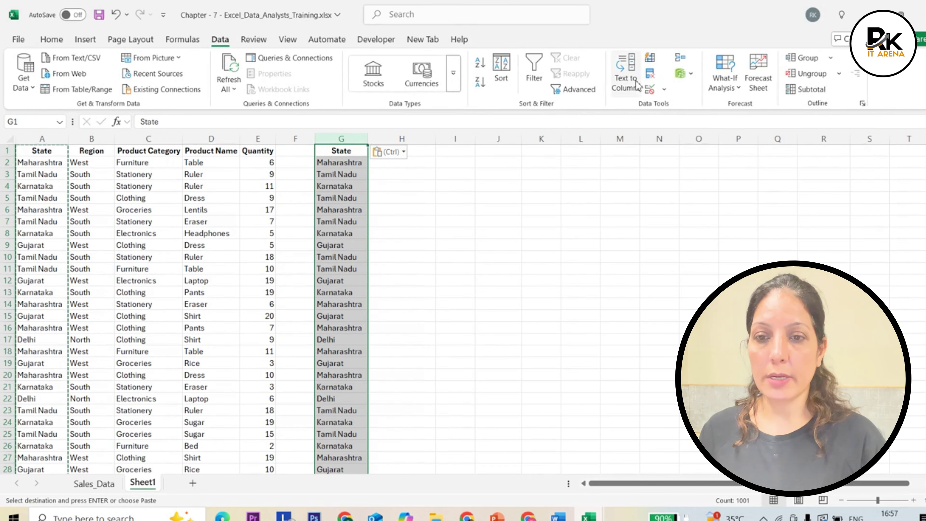
{"action": "left_click", "coordinate": [649, 74]}
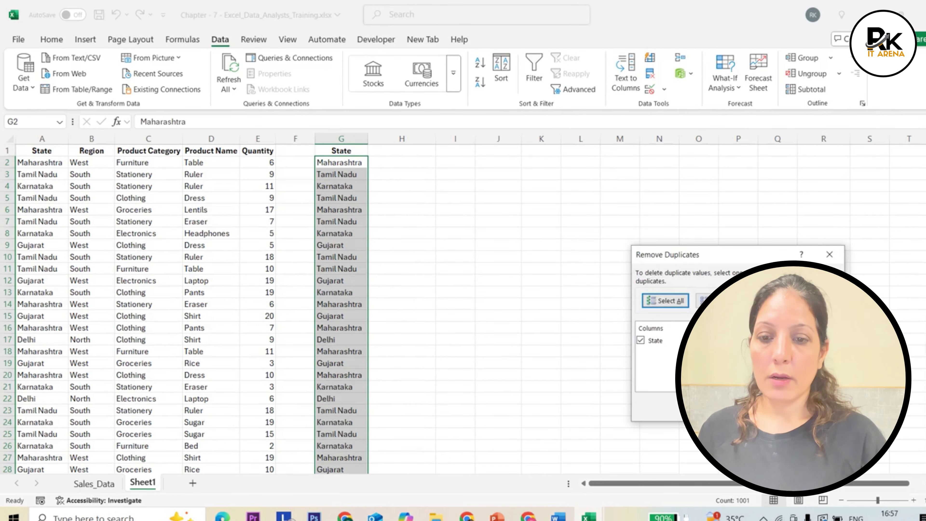
{"action": "key", "text": "Return"}
{"action": "left_click", "coordinate": [475, 295]}
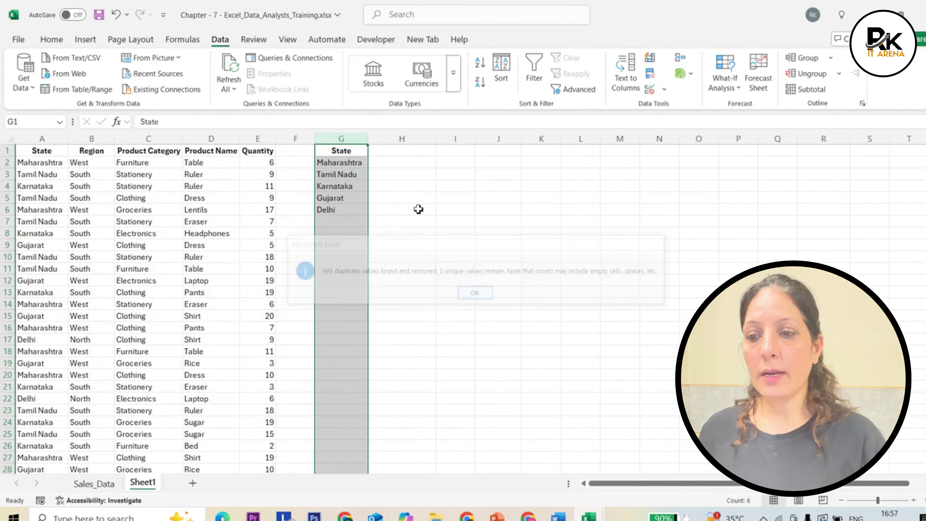
{"action": "left_click", "coordinate": [400, 198]}
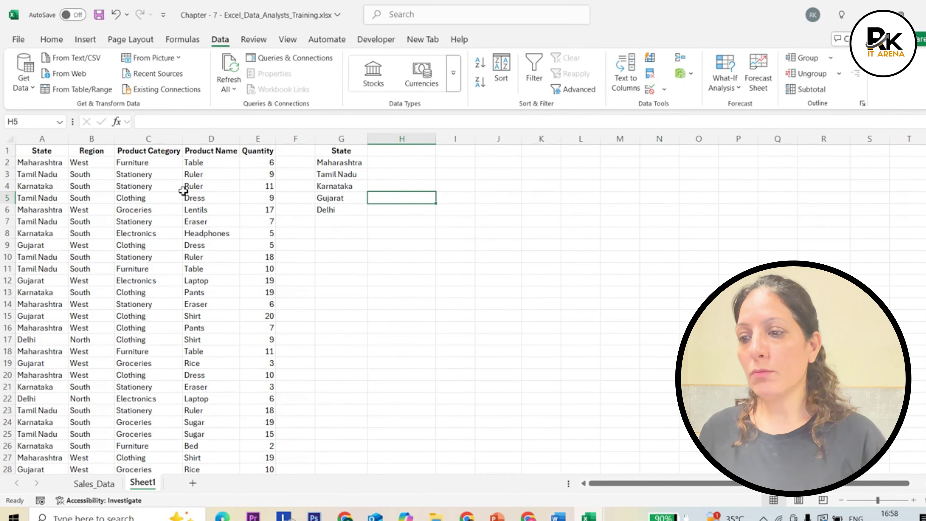
Step: Enter =COUNTIF(A:A,G2) in cell H2 to count the Maharashtra records
{"action": "left_click", "coordinate": [402, 163]}
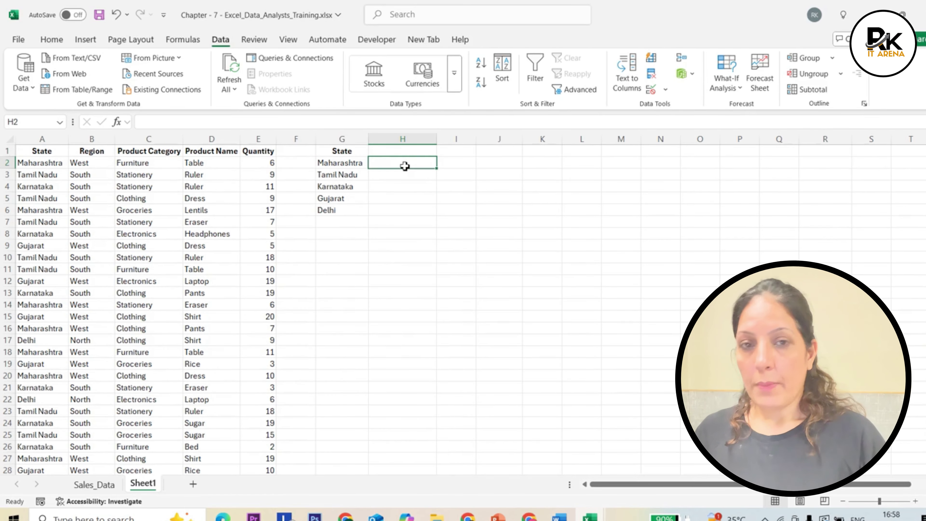
{"action": "type", "text": "="}
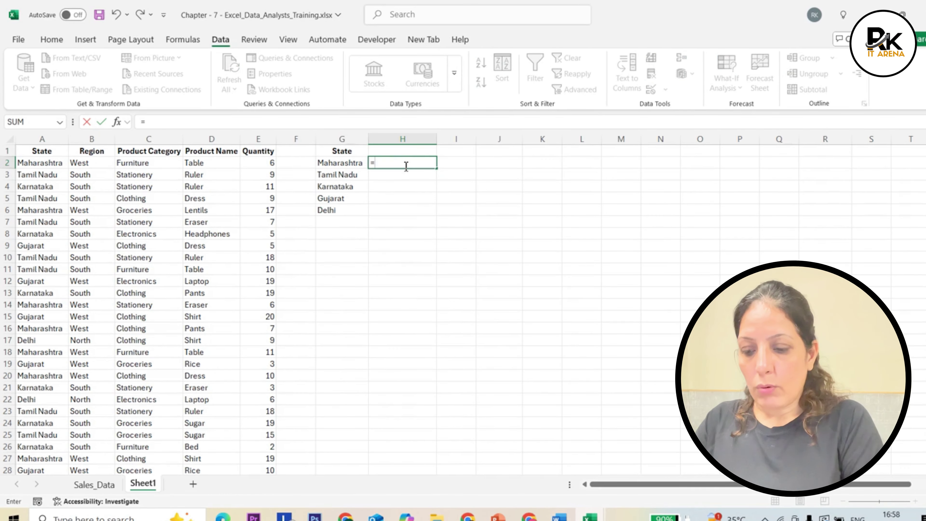
{"action": "type", "text": "count"}
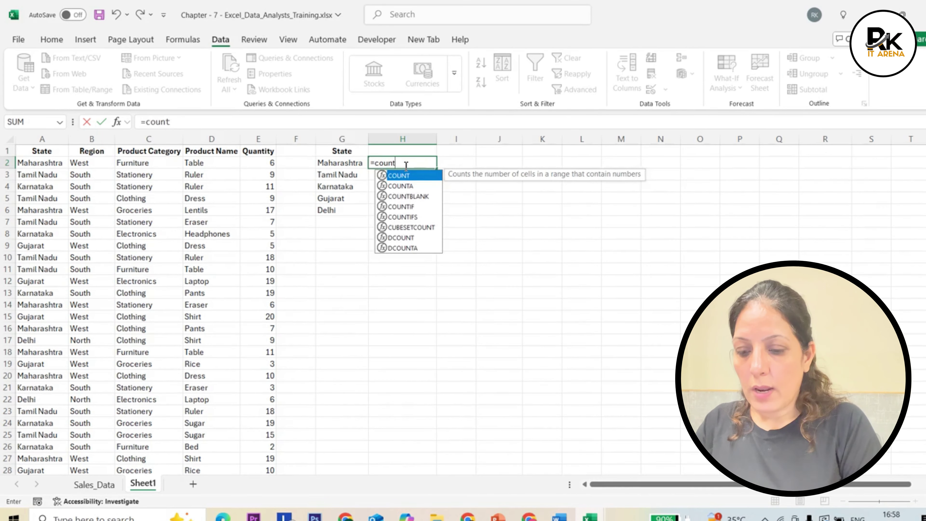
{"action": "type", "text": "if"}
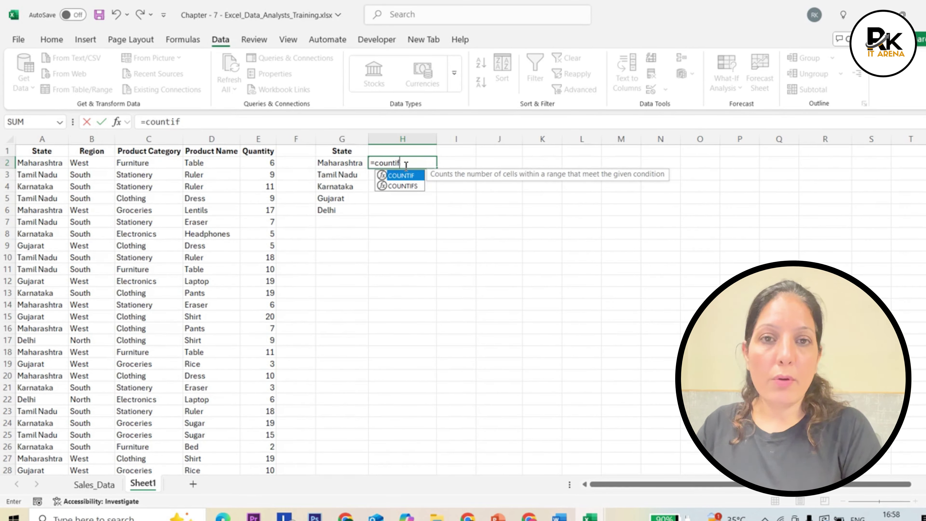
{"action": "key", "text": "Tab"}
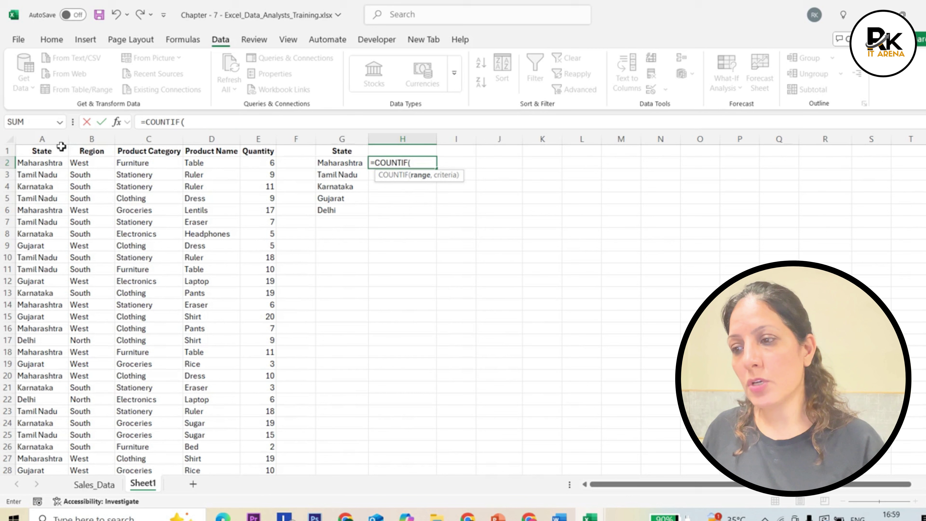
{"action": "left_click", "coordinate": [42, 138]}
{"action": "left_click", "coordinate": [42, 138]}
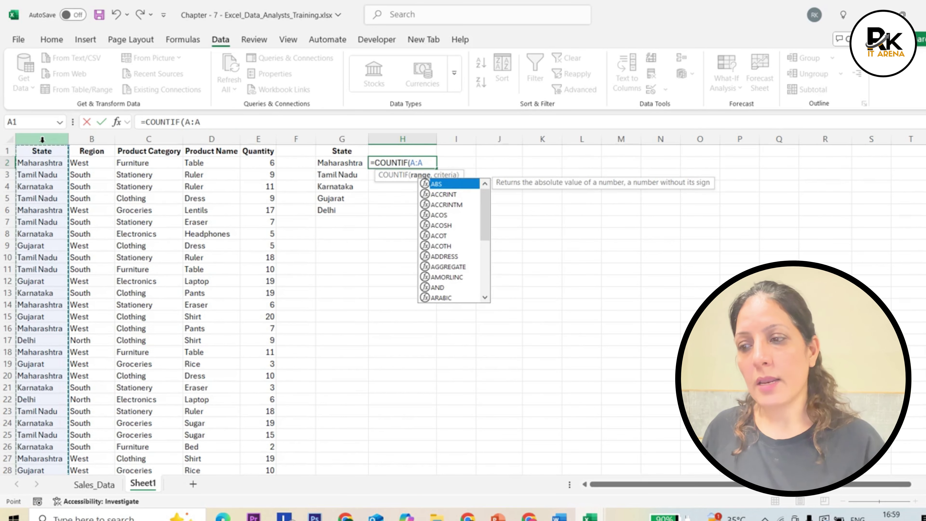
{"action": "type", "text": ","}
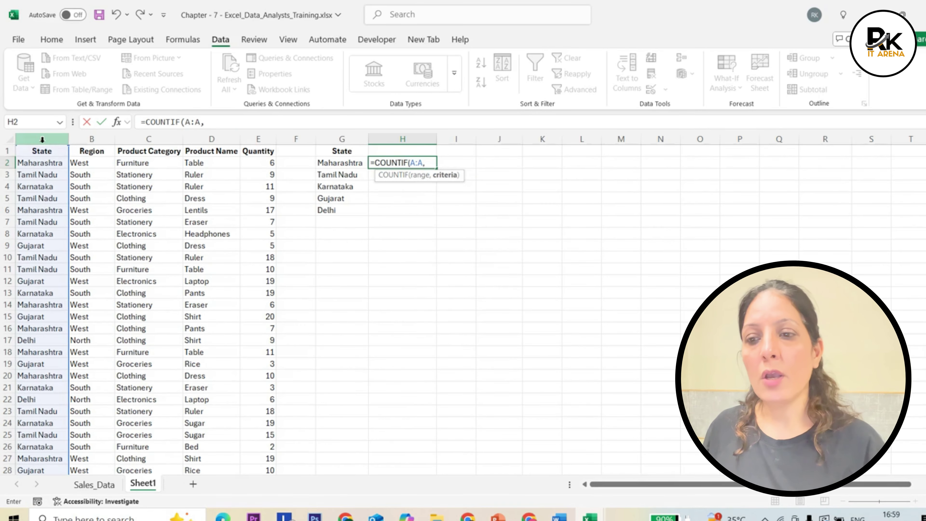
{"action": "left_click", "coordinate": [328, 165]}
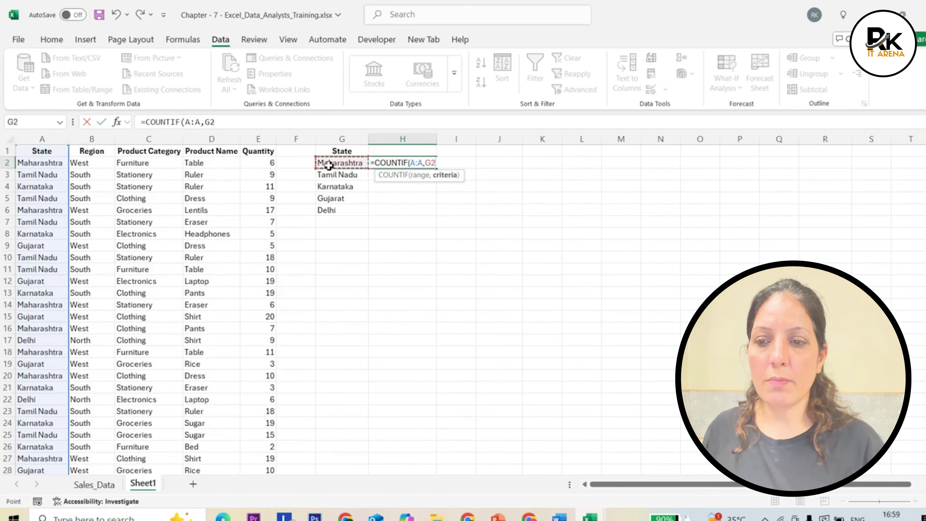
{"action": "key", "text": "Return"}
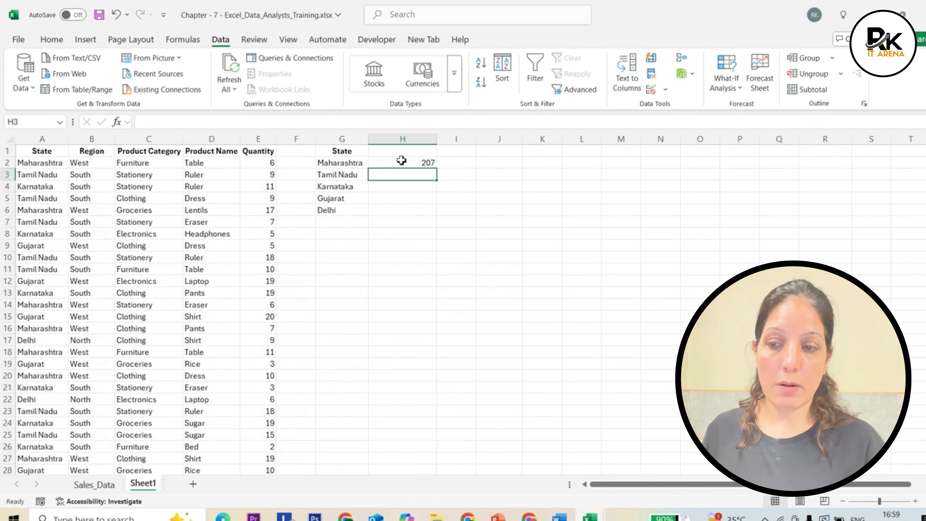
Step: Fill the COUNTIF formula from H2 down to H6 for the remaining states
{"action": "left_click", "coordinate": [413, 163]}
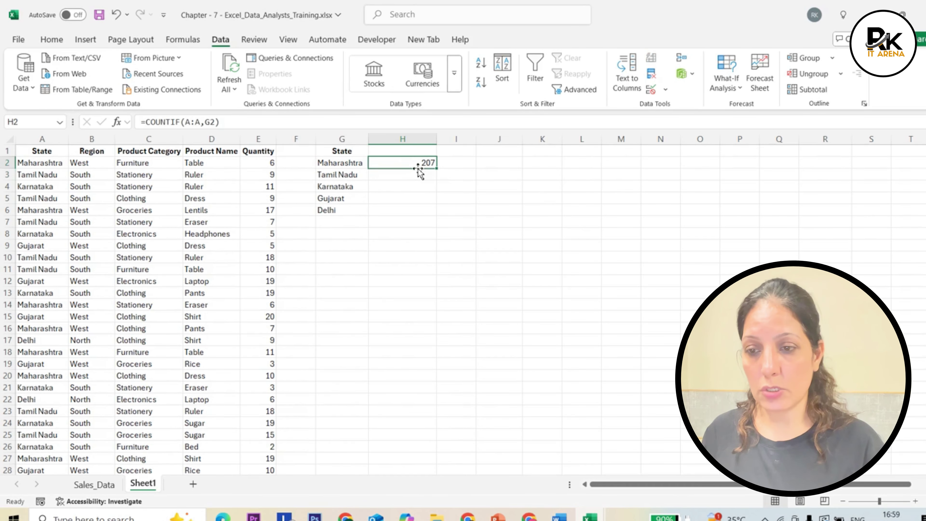
{"action": "left_click_drag", "start_coordinate": [436, 168], "coordinate": [445, 219]}
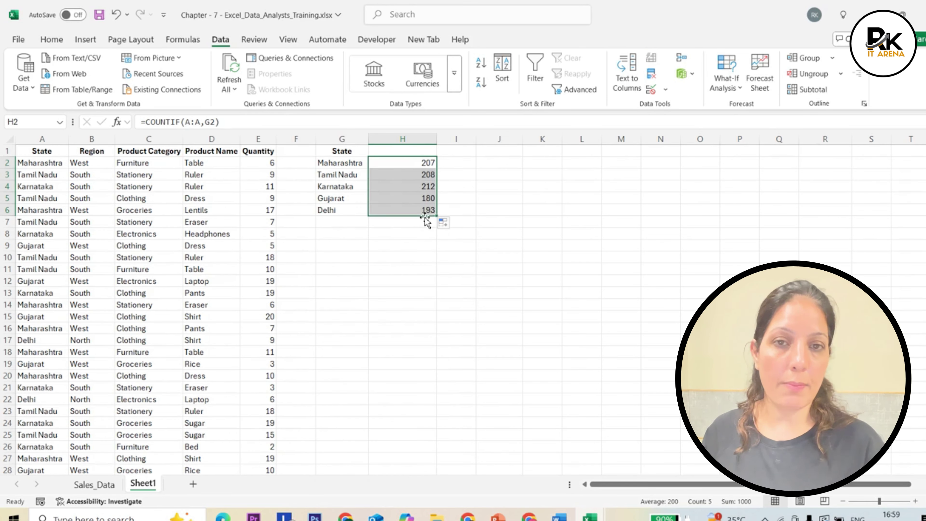
{"action": "left_click", "coordinate": [406, 163]}
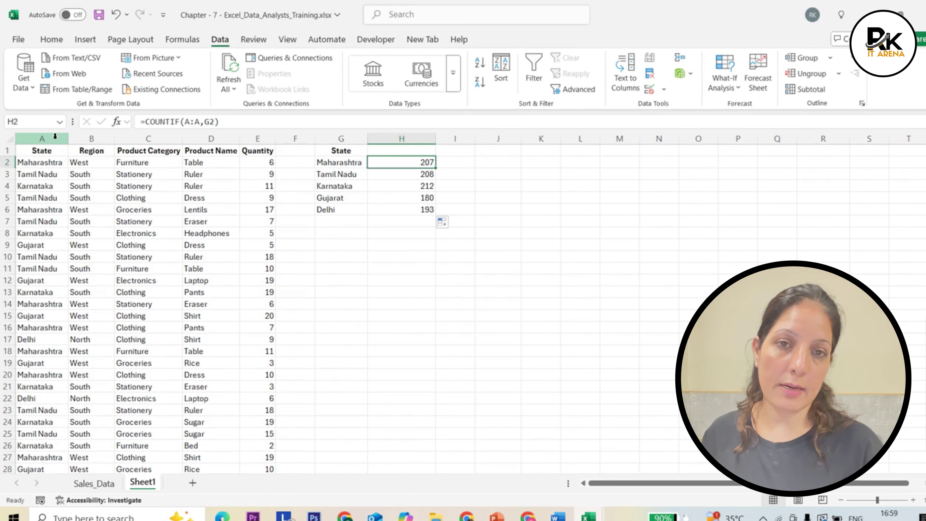
Step: Enter =COUNTIF(A1:A1001,G2) in cell I2, using the fixed-length State range instead of the whole column
{"action": "left_click", "coordinate": [460, 165]}
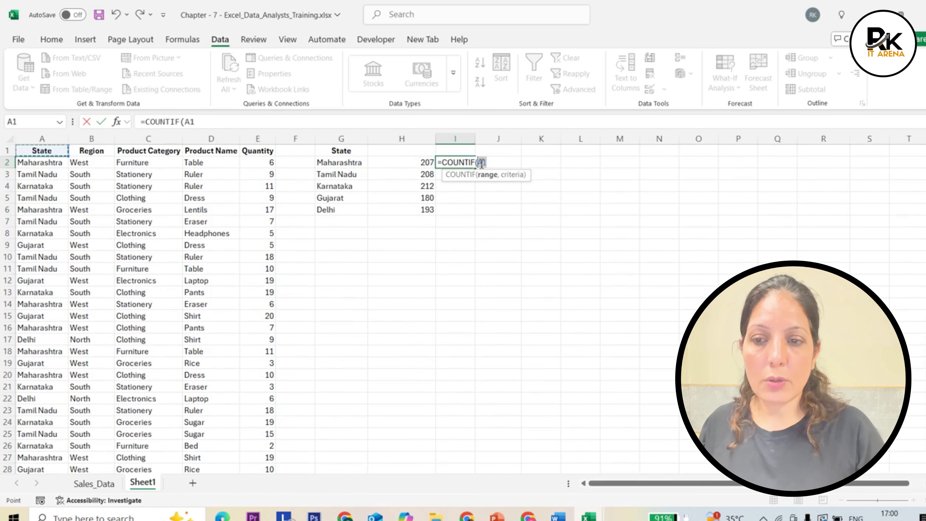
{"action": "key", "text": "BackSpace"}
{"action": "key", "text": "BackSpace"}
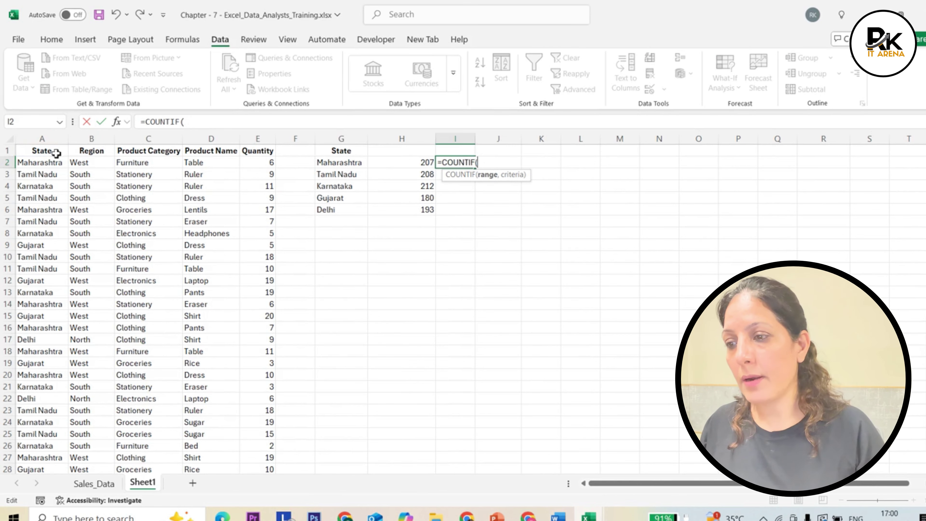
{"action": "left_click", "coordinate": [56, 153]}
{"action": "key", "text": "ctrl+shift+Down"}
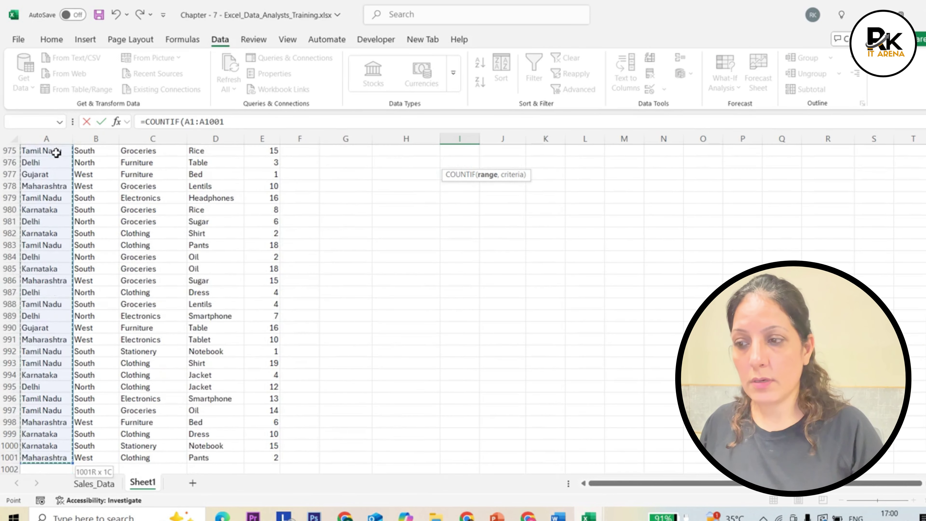
{"action": "key", "text": "ctrl+BackSpace"}
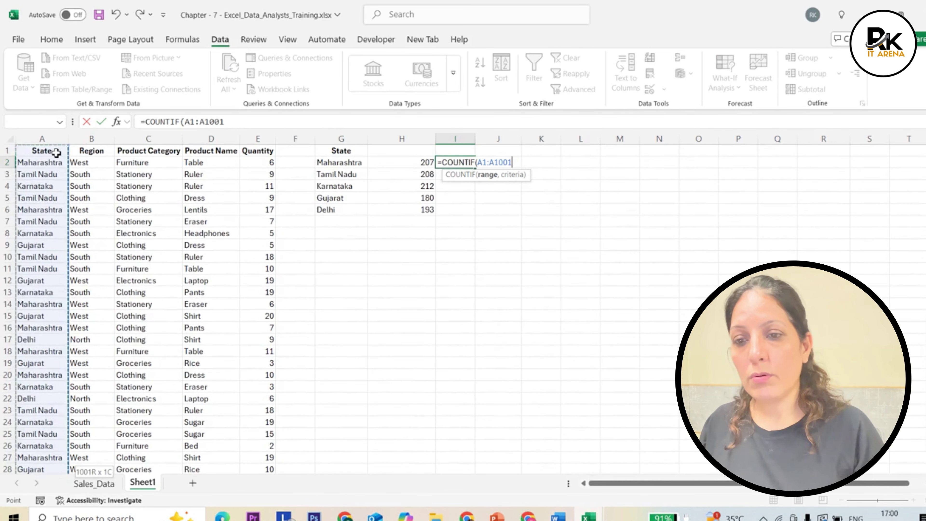
{"action": "type", "text": ","}
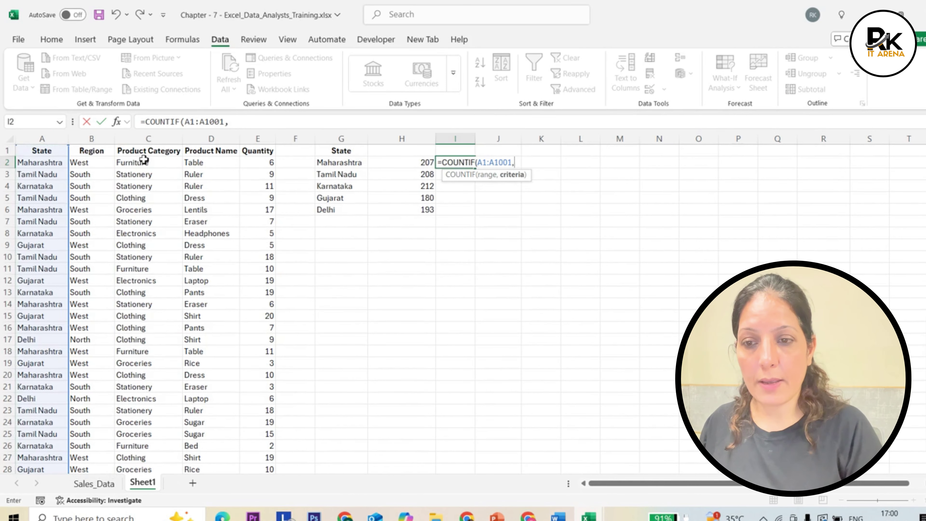
{"action": "left_click", "coordinate": [328, 165]}
{"action": "key", "text": "Return"}
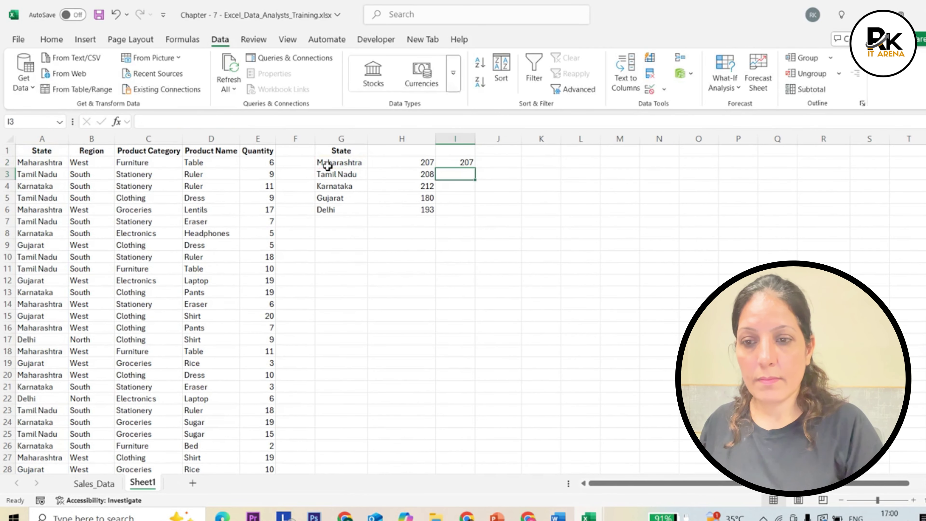
Step: Fill the I2 formula down to I6 and compare the formulas in H2 and I2
{"action": "left_click", "coordinate": [457, 163]}
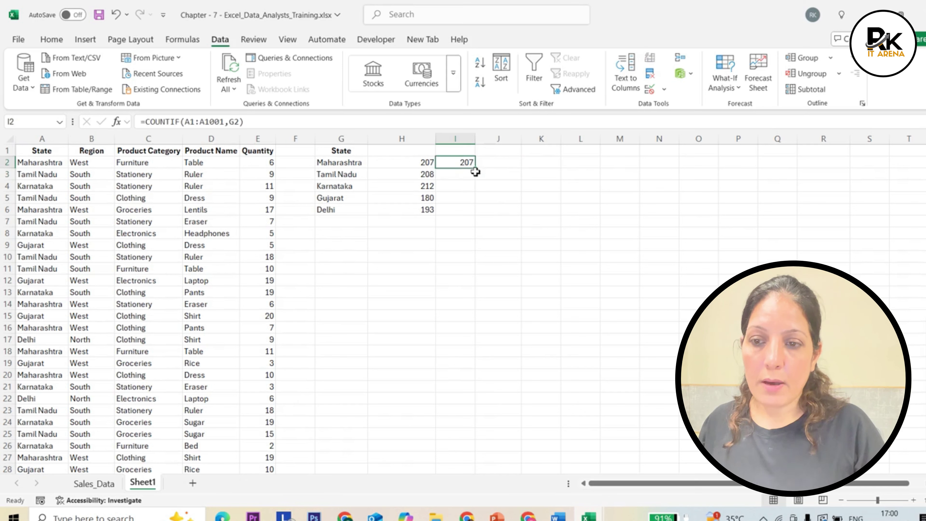
{"action": "left_click_drag", "start_coordinate": [478, 170], "coordinate": [474, 218]}
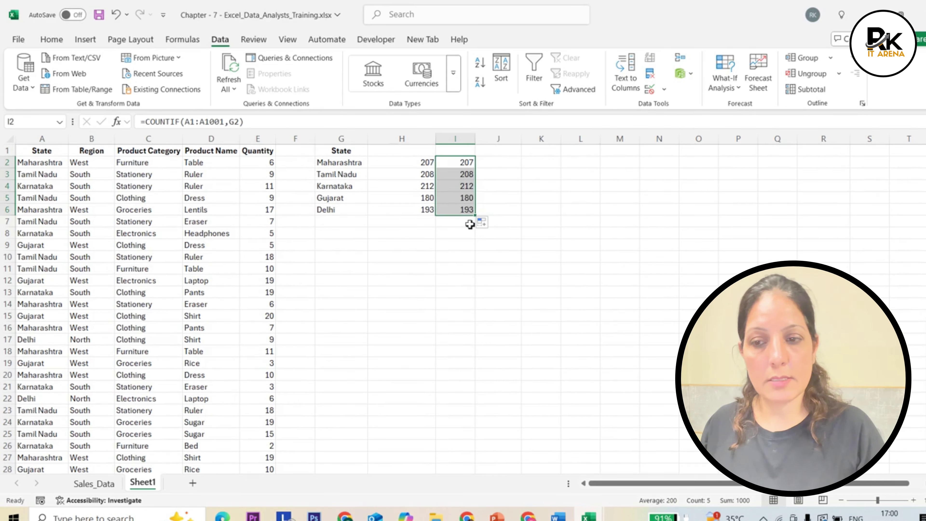
{"action": "left_click", "coordinate": [420, 165]}
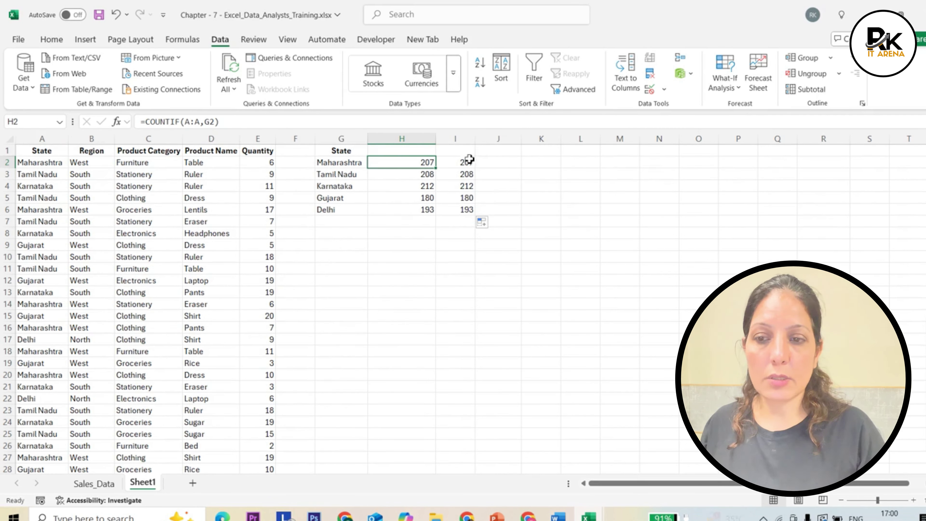
{"action": "left_click", "coordinate": [469, 162]}
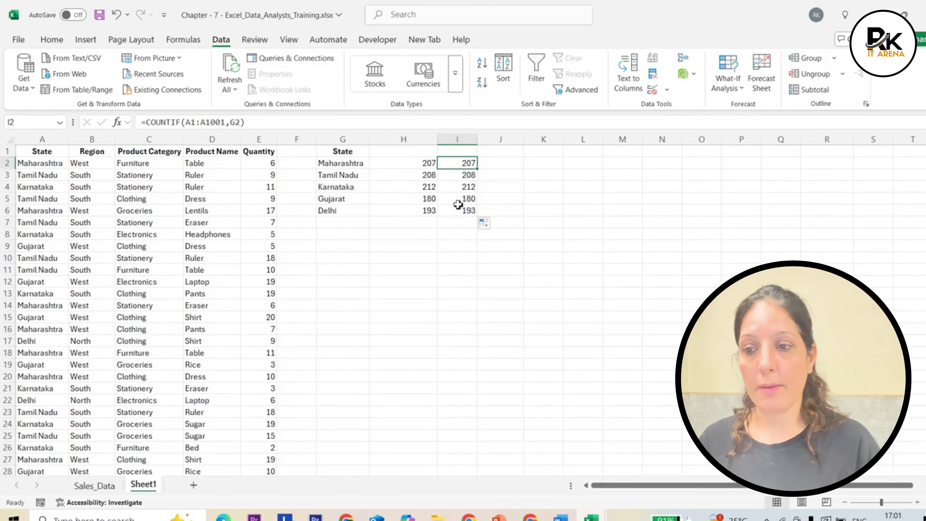
Step: Clear the COUNTIF results from H2:I6
{"action": "left_click_drag", "start_coordinate": [416, 169], "coordinate": [472, 211]}
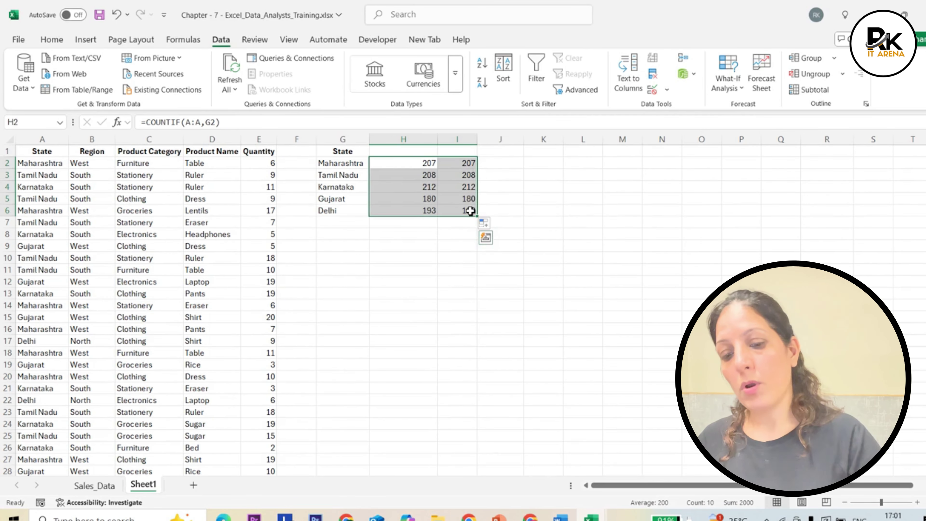
{"action": "key", "text": "Delete"}
{"action": "left_click", "coordinate": [375, 255]}
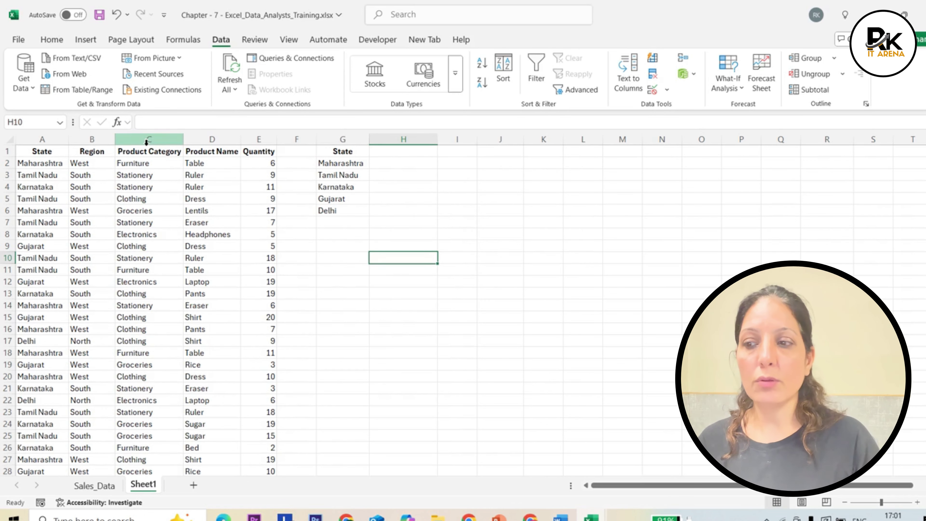
Step: Copy the entire Product Category column into empty column P
{"action": "left_click", "coordinate": [146, 142]}
{"action": "key", "text": "ctrl+c"}
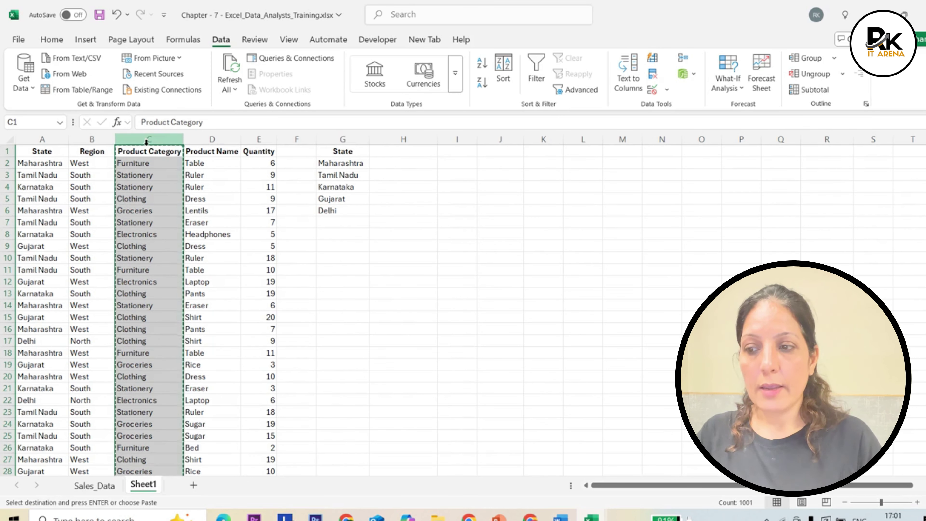
{"action": "left_click", "coordinate": [737, 139]}
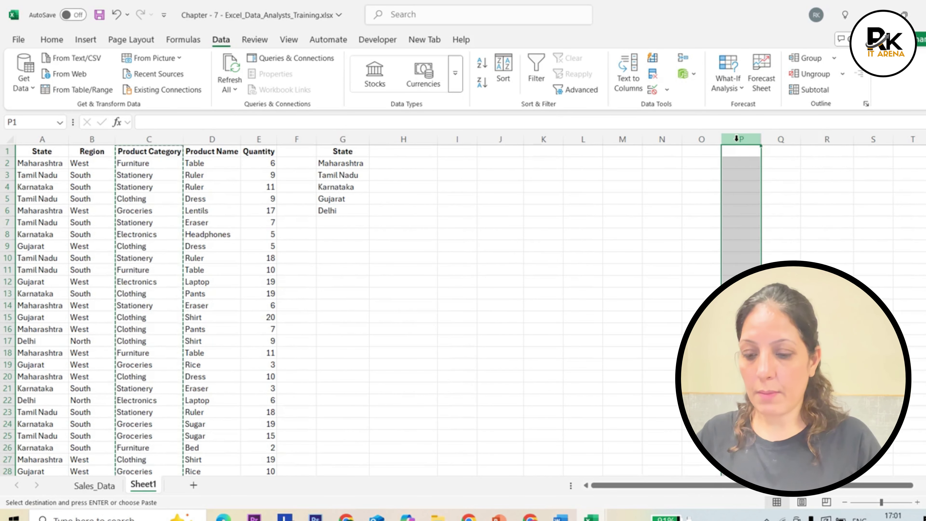
{"action": "key", "text": "ctrl+v"}
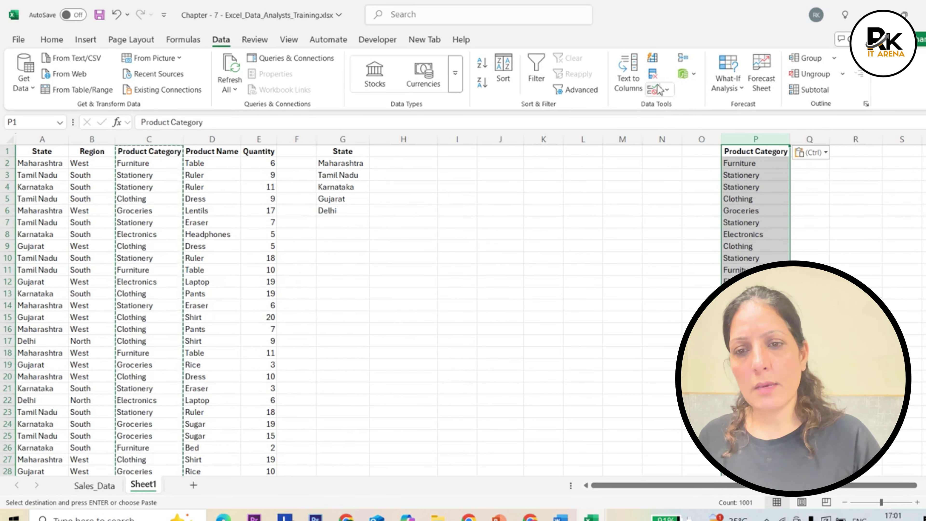
Step: Remove the duplicate values from the Product Category copy in column P
{"action": "left_click", "coordinate": [652, 74]}
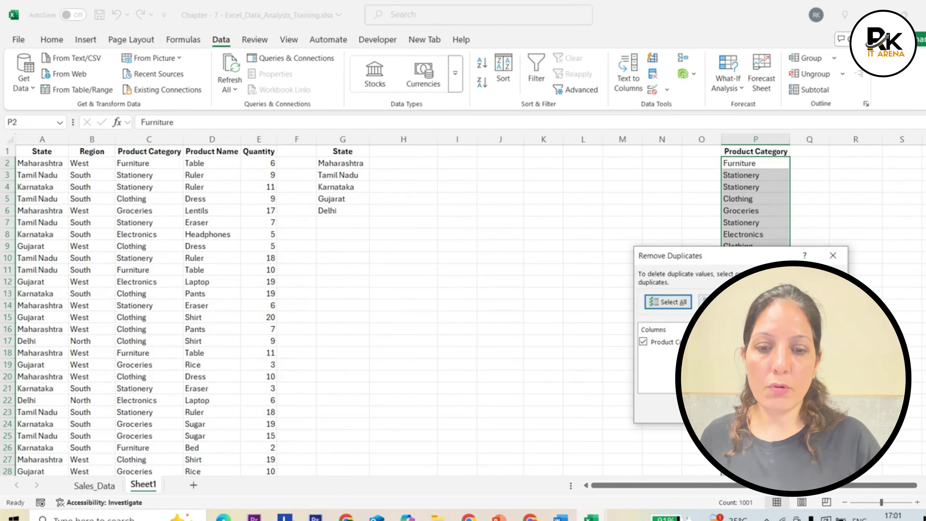
{"action": "key", "text": "Return"}
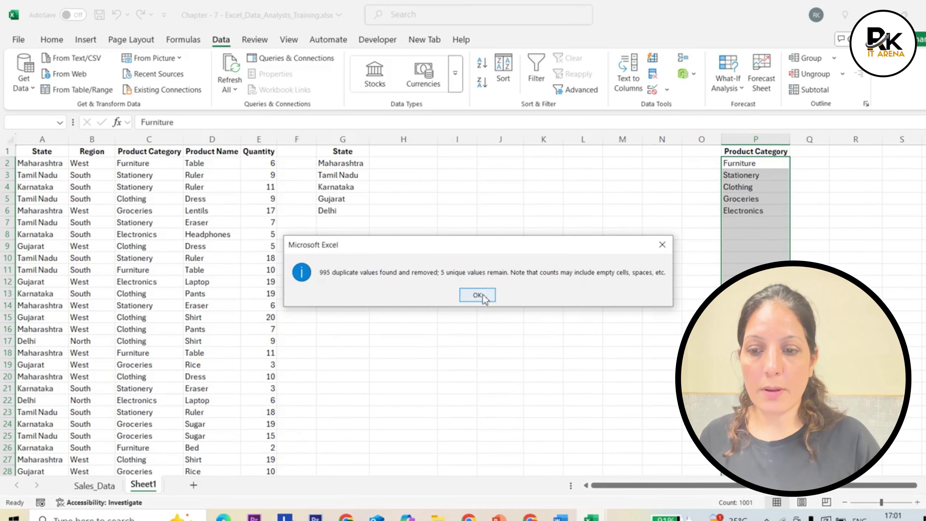
{"action": "left_click", "coordinate": [477, 295]}
{"action": "left_click", "coordinate": [798, 246]}
Step: Copy the unique categories in P2:P6 and paste them transposed as column headings starting at H1
{"action": "left_click_drag", "start_coordinate": [766, 164], "coordinate": [766, 211]}
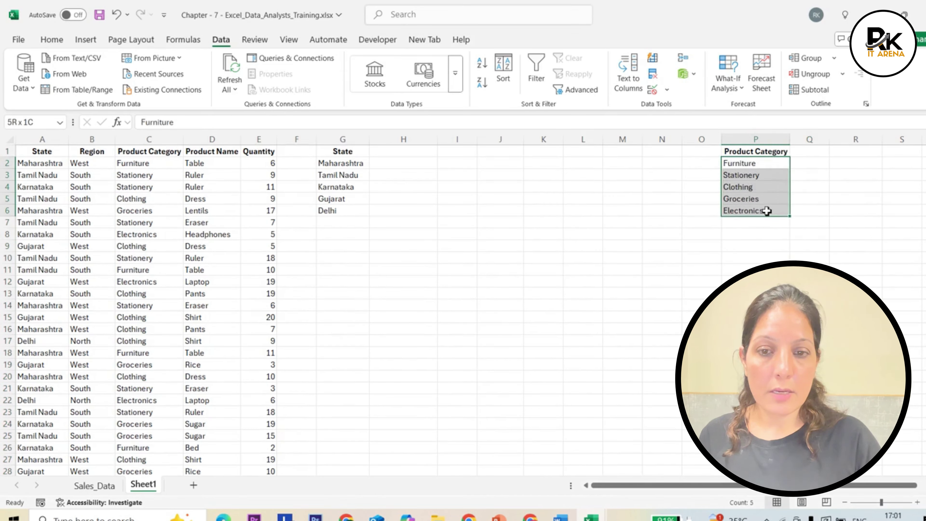
{"action": "key", "text": "ctrl+c"}
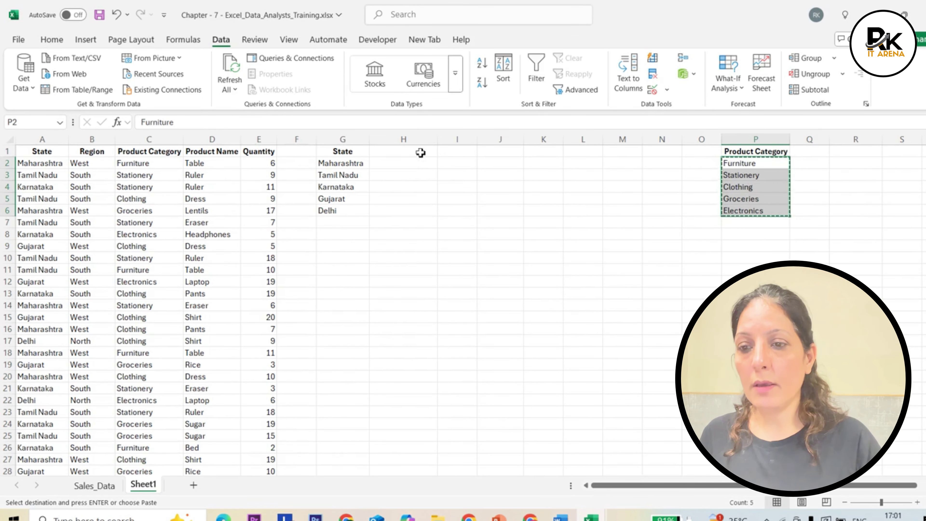
{"action": "left_click", "coordinate": [420, 153]}
{"action": "left_click", "coordinate": [52, 39]}
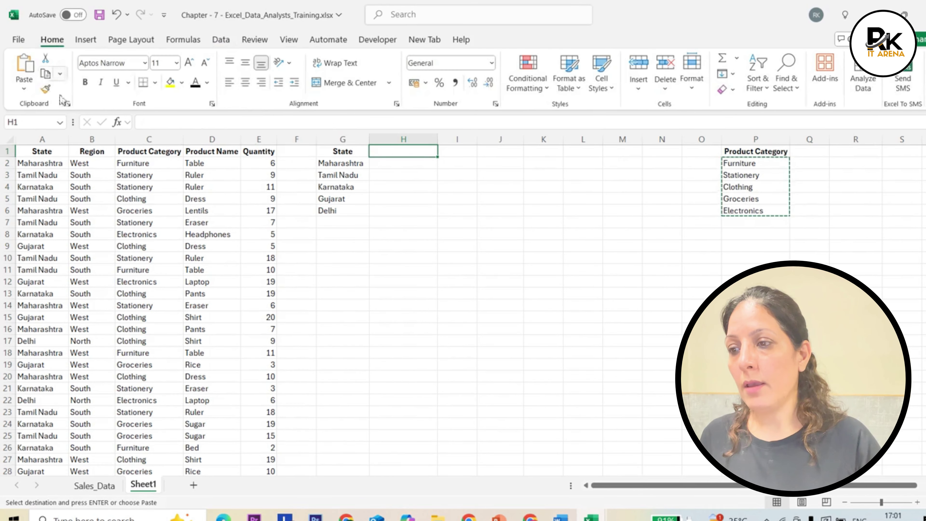
{"action": "left_click", "coordinate": [60, 74]}
{"action": "left_click", "coordinate": [29, 83]}
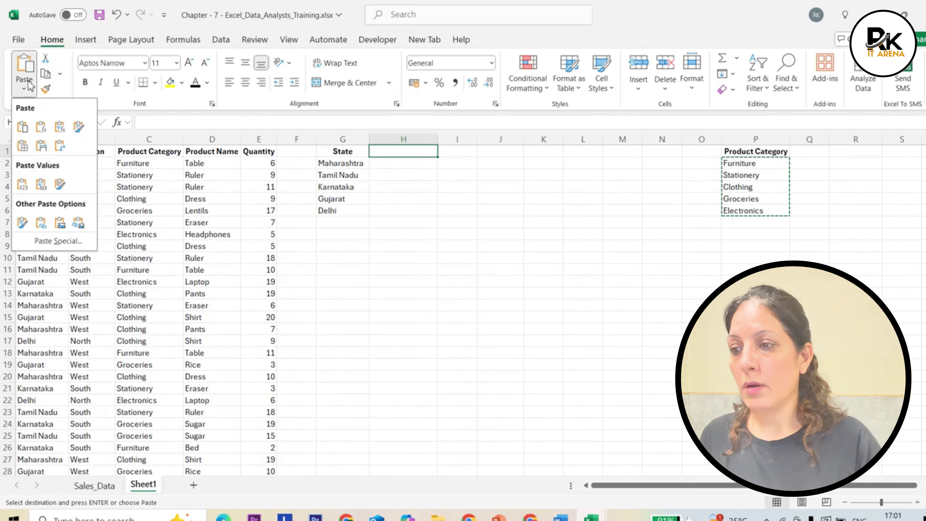
{"action": "left_click", "coordinate": [59, 146]}
{"action": "left_click", "coordinate": [500, 234]}
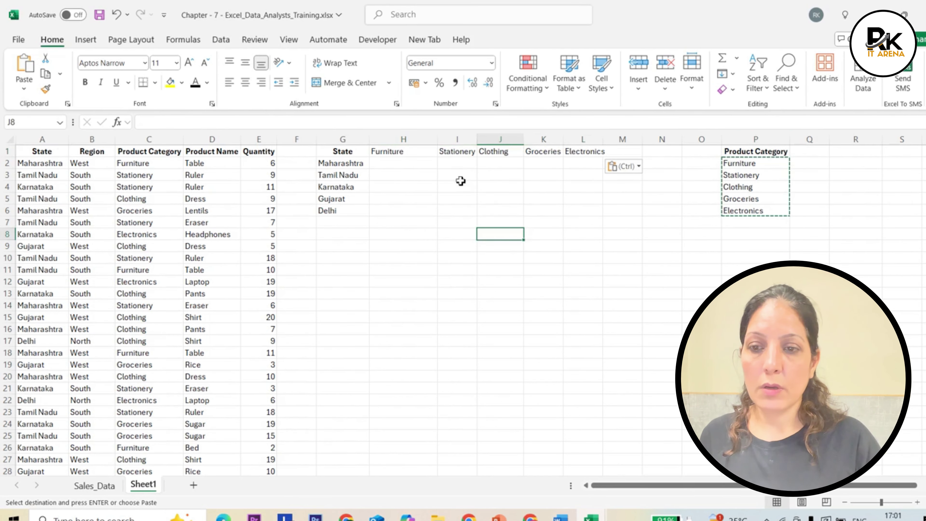
Step: Change the heading in G1 to State/PC
{"action": "double_click", "coordinate": [366, 150]}
{"action": "type", "text": "/"}
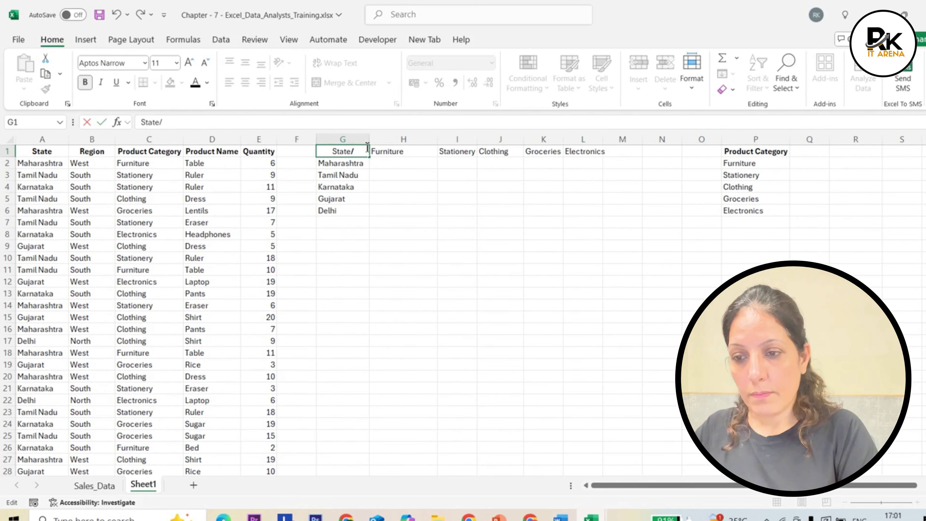
{"action": "type", "text": "PC"}
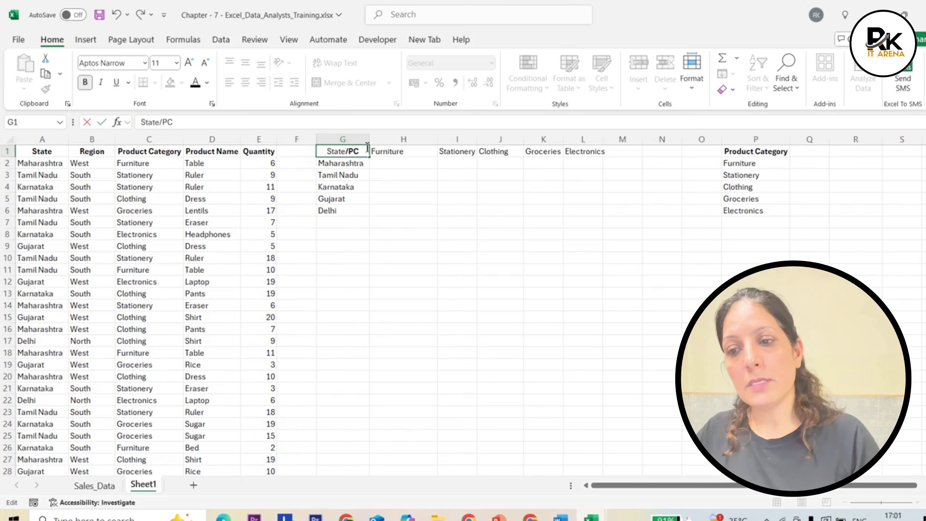
{"action": "left_click", "coordinate": [373, 220]}
Step: Delete the helper Product Category list in P1:P6, keeping the transposed headings in row 1
{"action": "left_click", "coordinate": [404, 154]}
{"action": "left_click_drag", "start_coordinate": [405, 154], "coordinate": [583, 150]}
{"action": "left_click", "coordinate": [622, 234]}
{"action": "left_click_drag", "start_coordinate": [726, 153], "coordinate": [772, 215]}
{"action": "key", "text": "Delete"}
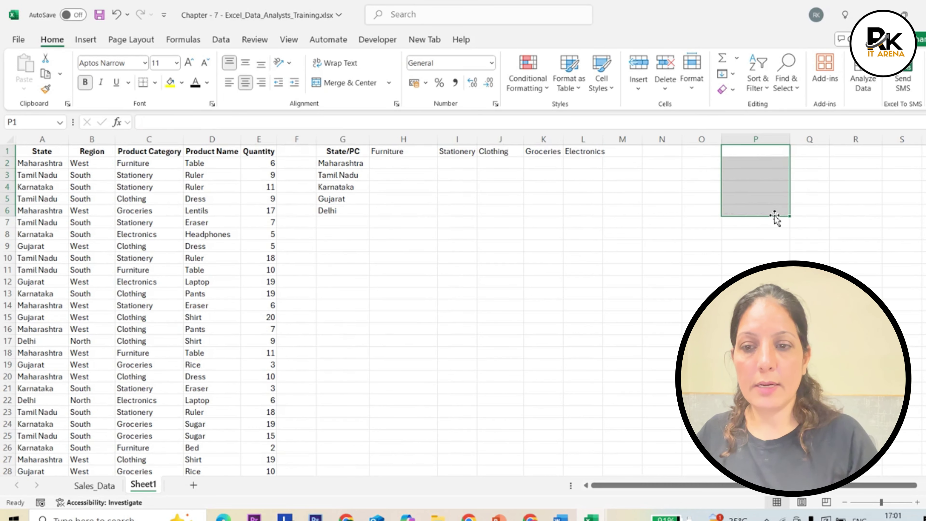
{"action": "left_click", "coordinate": [623, 405]}
{"action": "left_click", "coordinate": [624, 427]}
Step: Enter =COUNTIFS(A:A,G2,C:C,H1) in H2 to count the Maharashtra Furniture records
{"action": "left_click", "coordinate": [427, 169]}
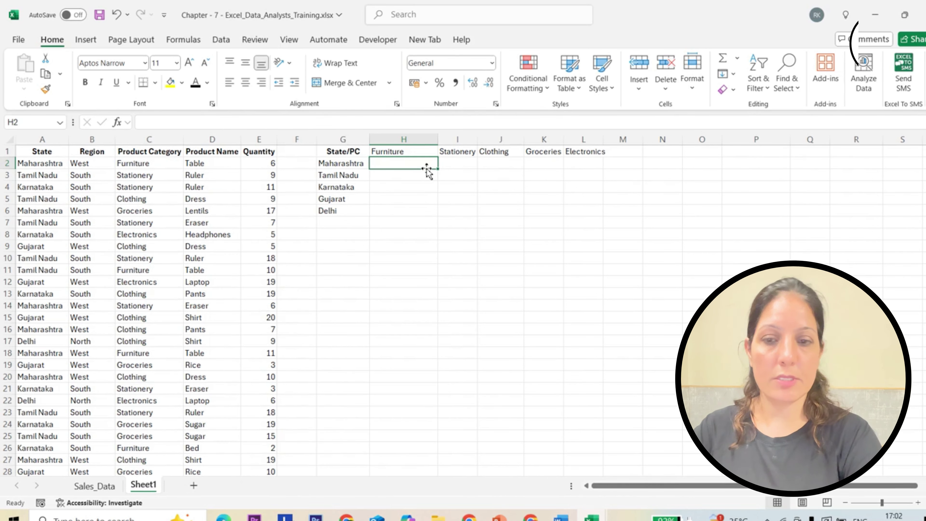
{"action": "type", "text": "=COUNTIFS("}
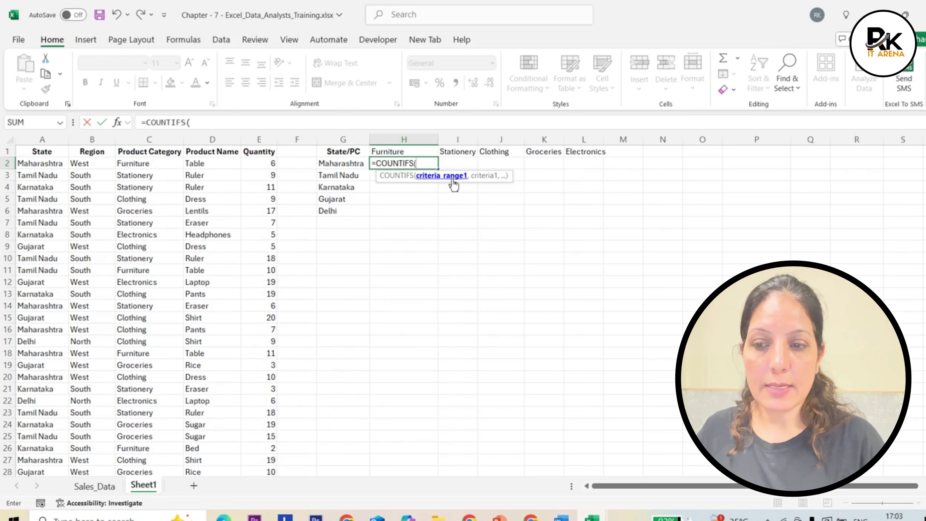
{"action": "left_click", "coordinate": [50, 140]}
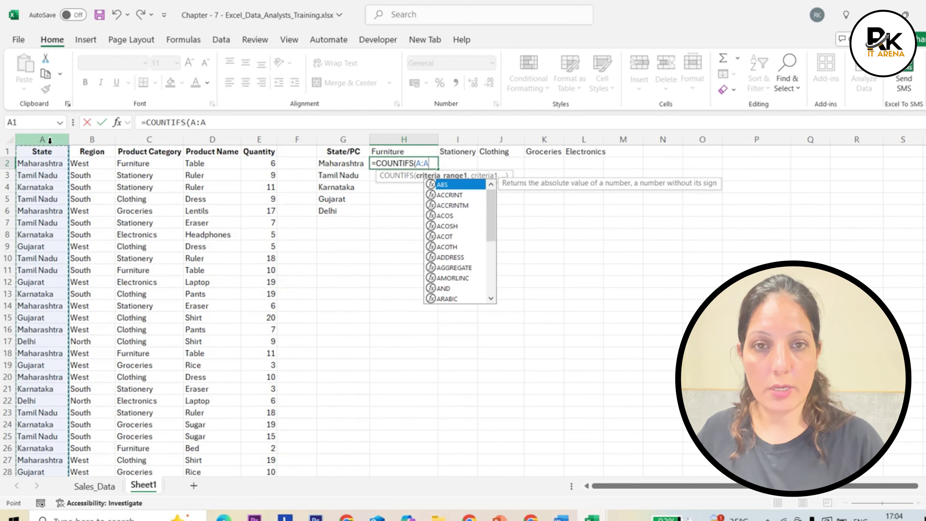
{"action": "type", "text": ","}
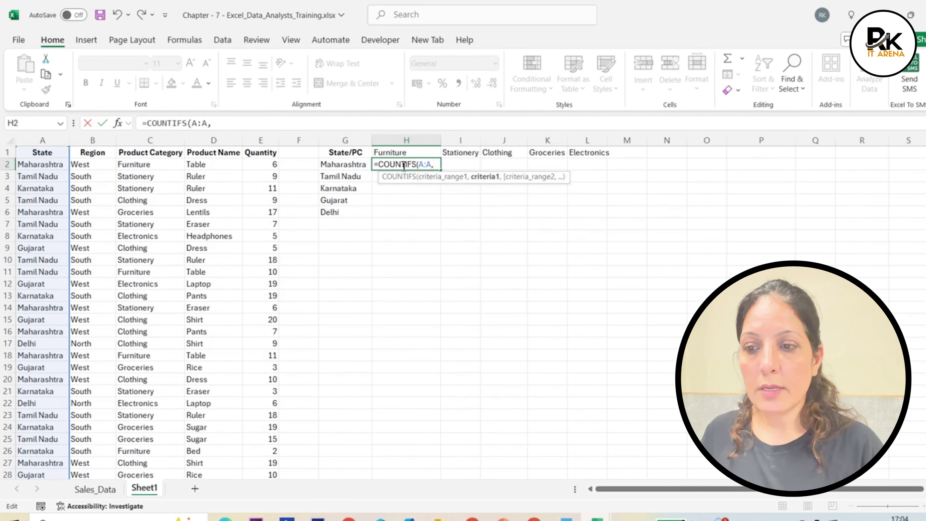
{"action": "left_click", "coordinate": [350, 167]}
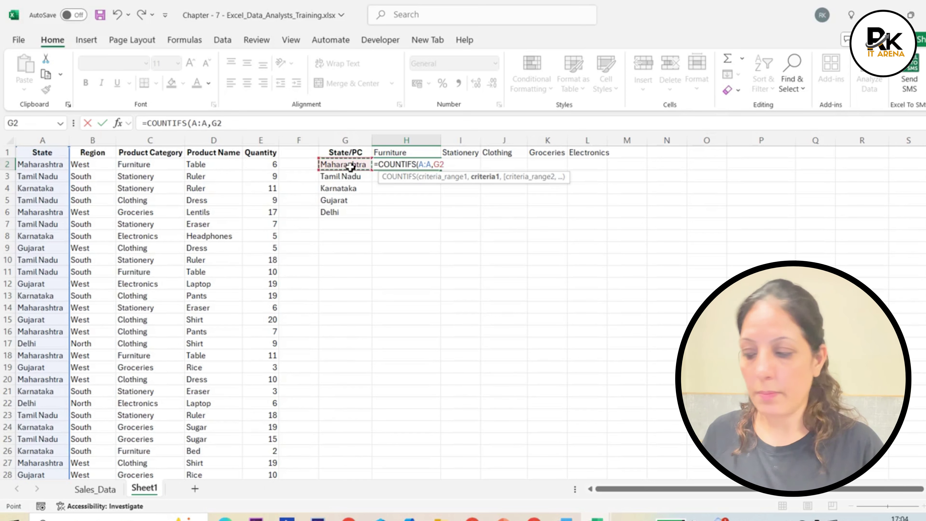
{"action": "type", "text": ","}
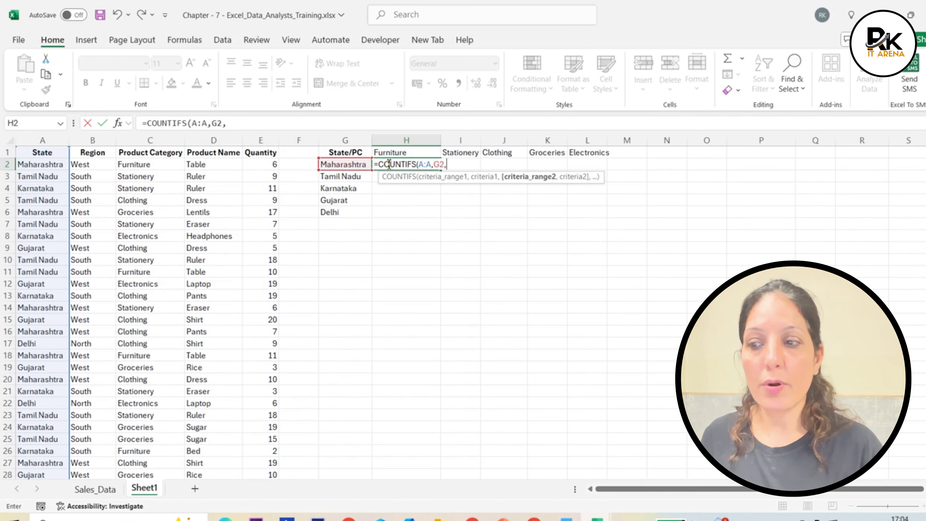
{"action": "left_click", "coordinate": [177, 139]}
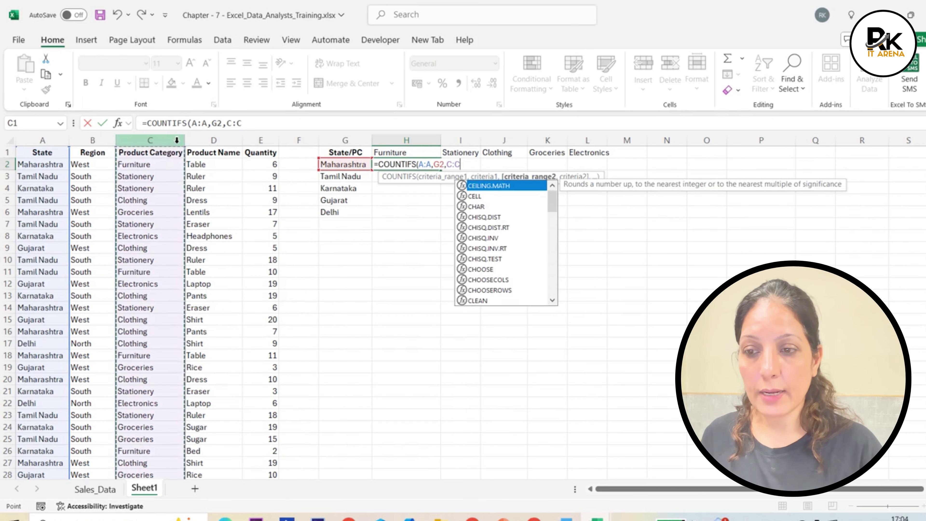
{"action": "type", "text": ","}
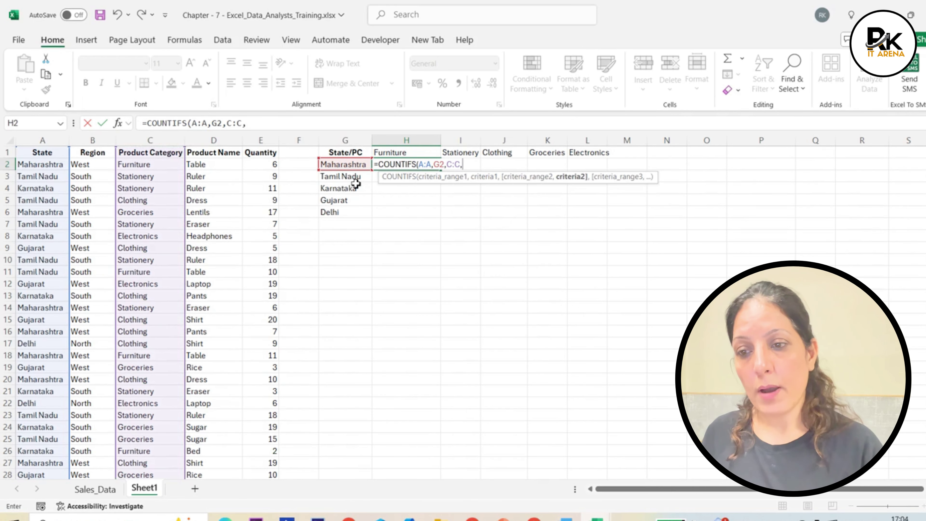
{"action": "left_click", "coordinate": [414, 152]}
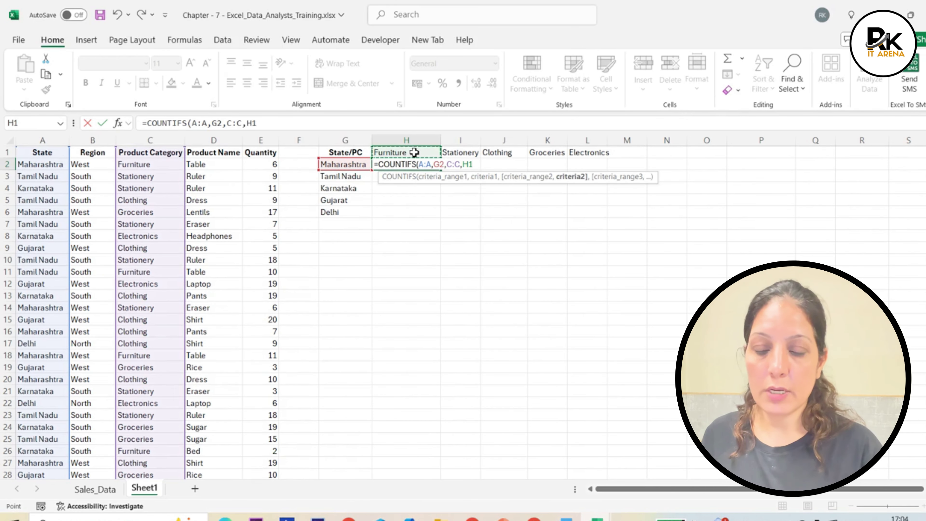
{"action": "type", "text": ")"}
{"action": "key", "text": "Return"}
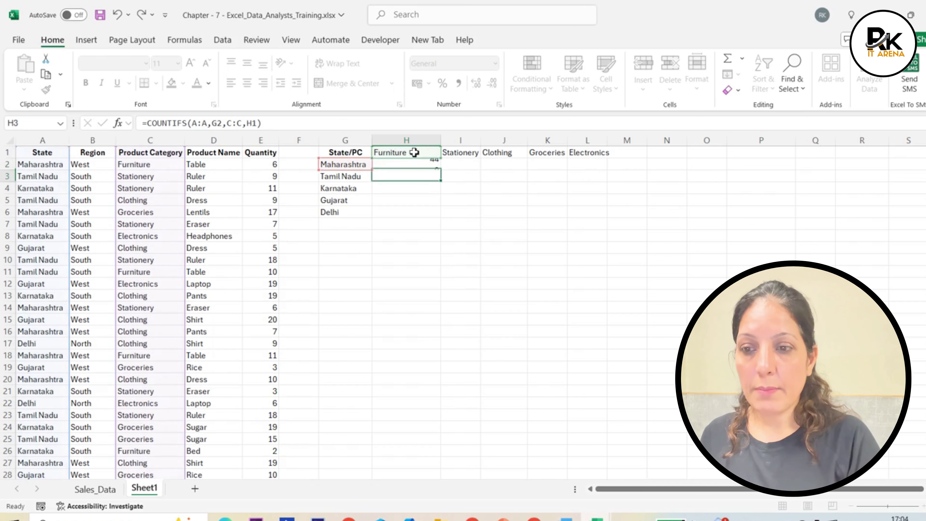
Step: Fill the H2 COUNTIFS formula across to L2 and down to row 6
{"action": "left_click", "coordinate": [422, 165]}
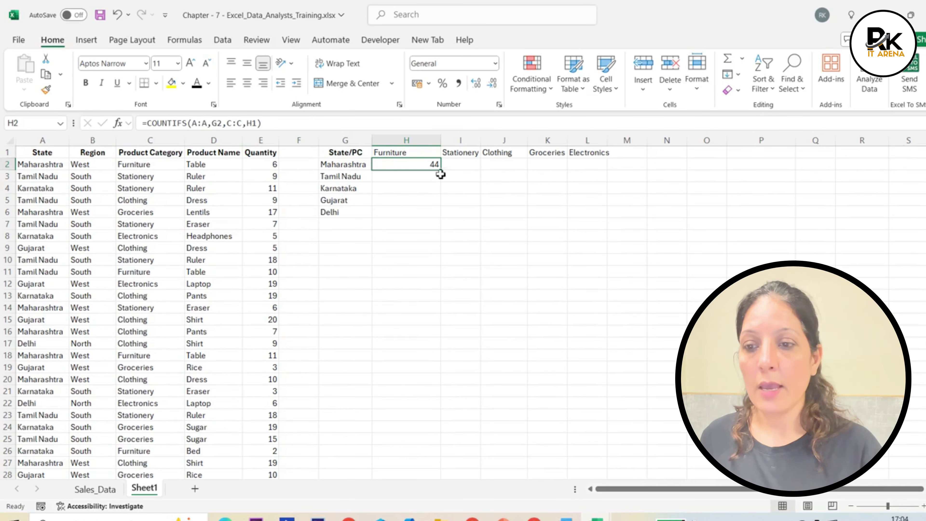
{"action": "left_click_drag", "start_coordinate": [444, 172], "coordinate": [608, 173]}
{"action": "left_click", "coordinate": [612, 176]}
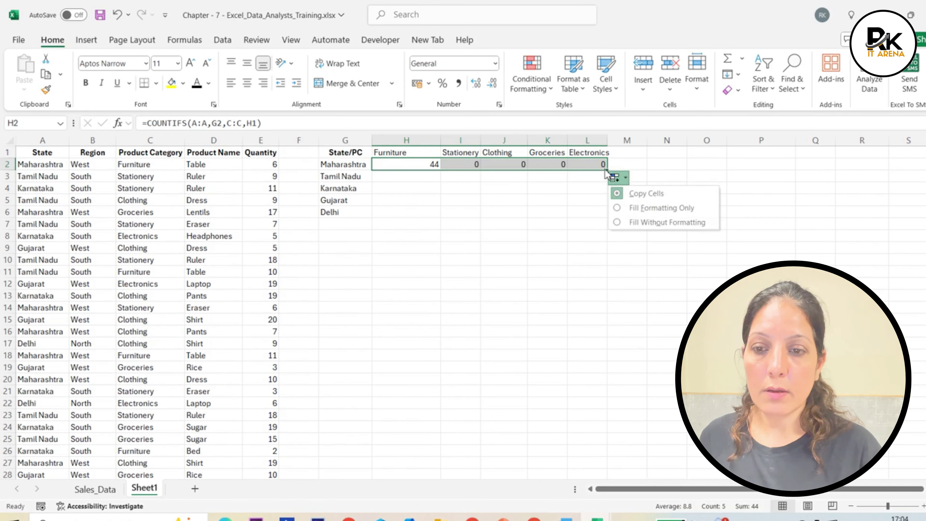
{"action": "left_click", "coordinate": [616, 169]}
{"action": "left_click", "coordinate": [602, 169]}
{"action": "left_click_drag", "start_coordinate": [425, 167], "coordinate": [606, 221]}
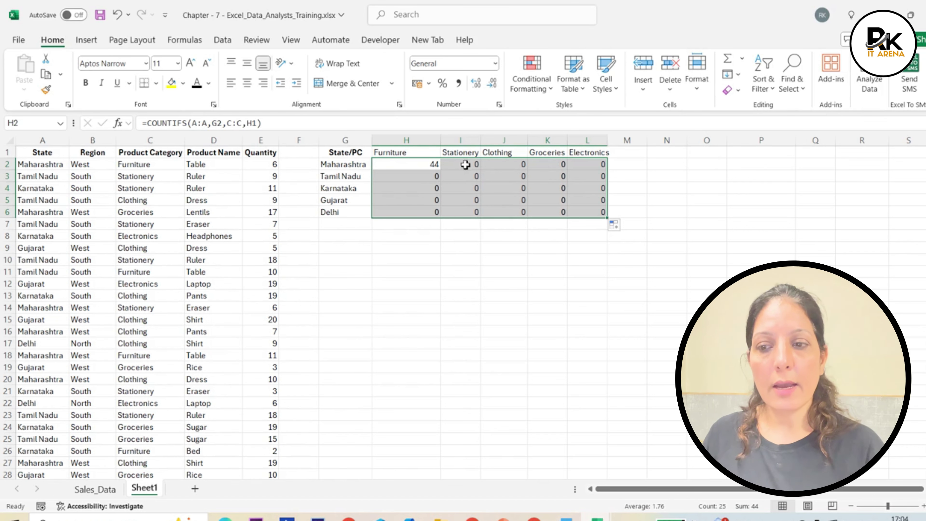
Step: Examine how the references in the filled COUNTIFS formulas shift across row 2 and down column H
{"action": "left_click", "coordinate": [431, 164]}
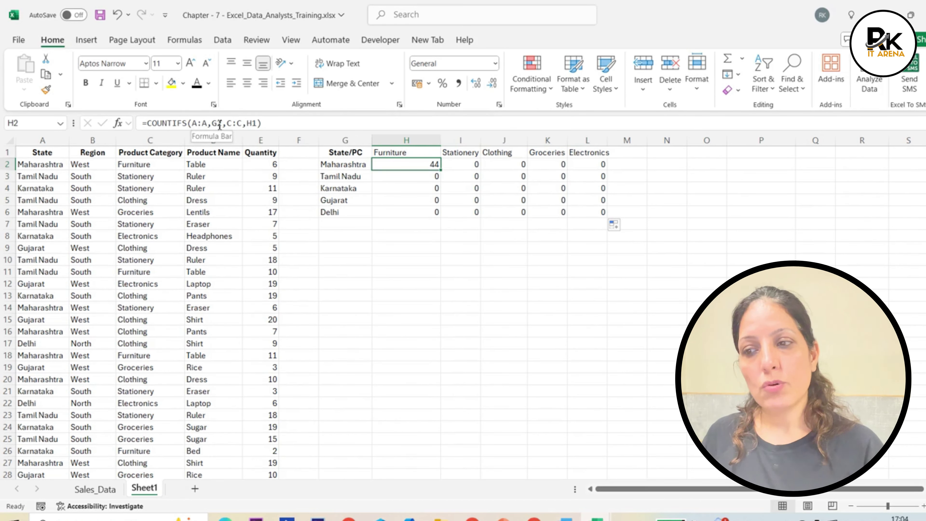
{"action": "left_click", "coordinate": [465, 164]}
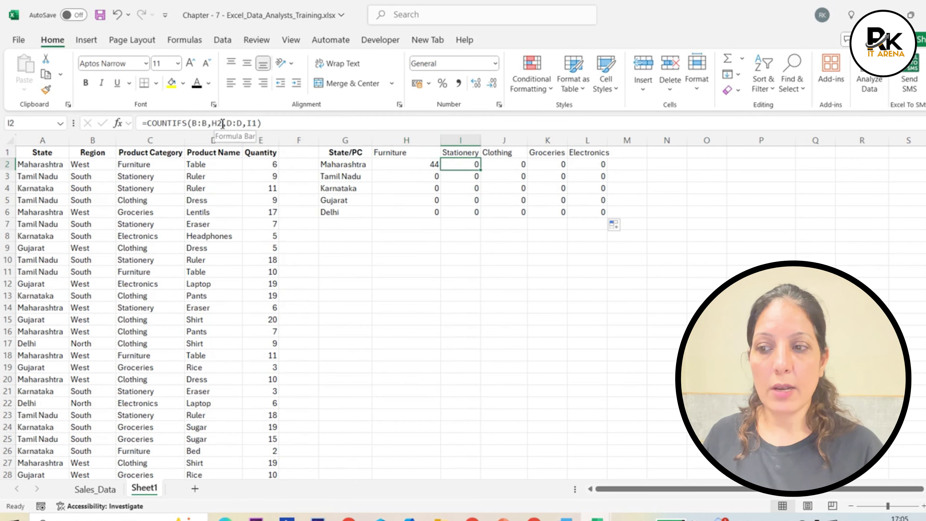
{"action": "left_click", "coordinate": [397, 177]}
{"action": "left_click", "coordinate": [401, 190]}
{"action": "left_click", "coordinate": [402, 201]}
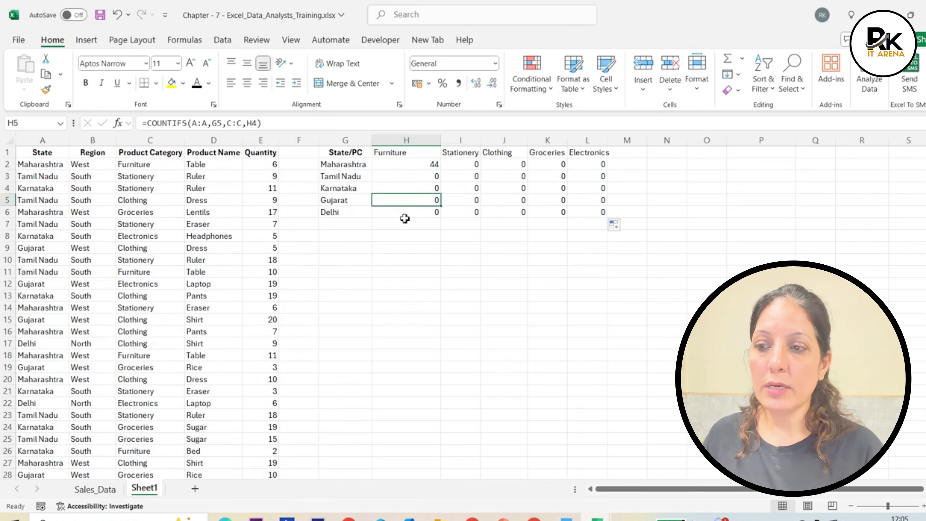
{"action": "left_click", "coordinate": [407, 188]}
{"action": "left_click", "coordinate": [406, 176]}
{"action": "left_click", "coordinate": [407, 164]}
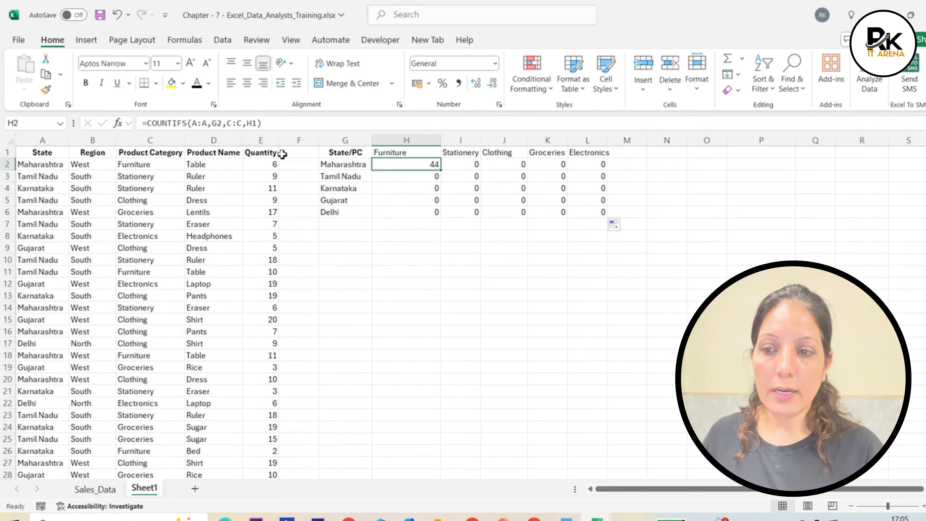
{"action": "left_click", "coordinate": [387, 176]}
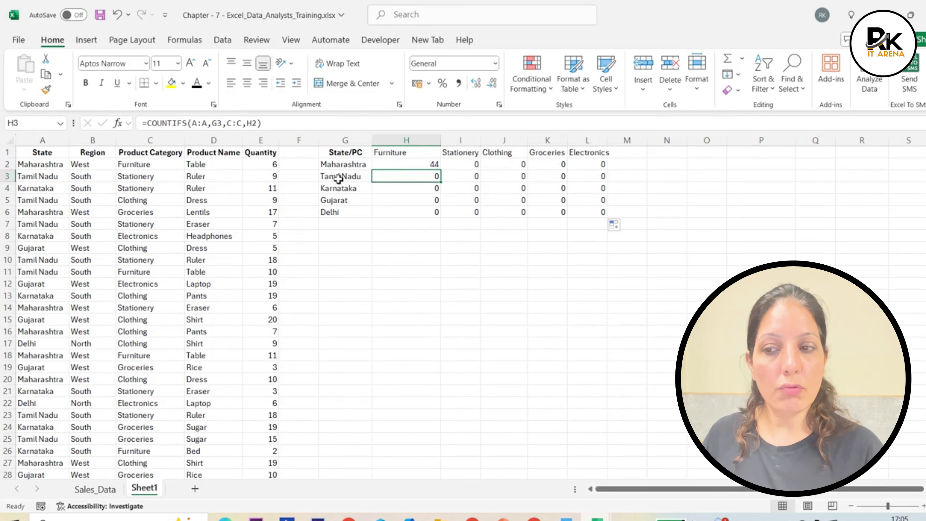
{"action": "left_click", "coordinate": [396, 199]}
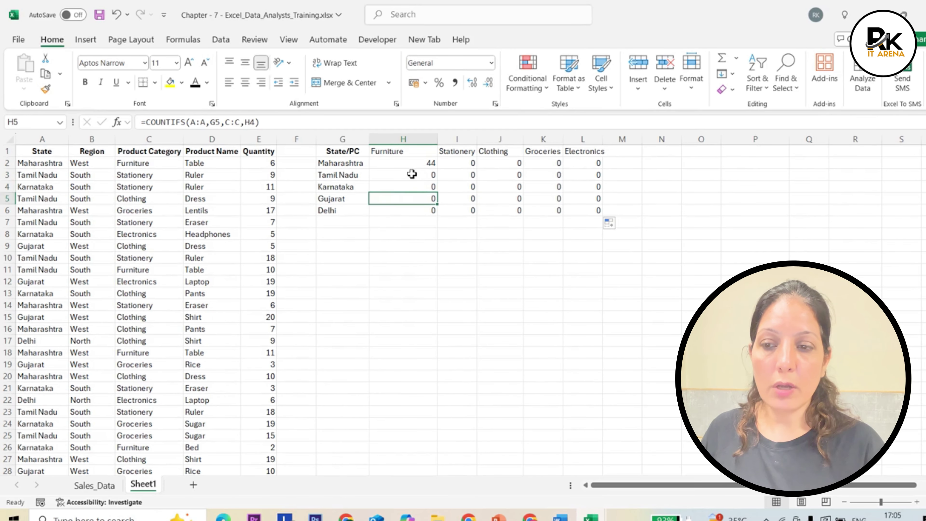
{"action": "left_click", "coordinate": [412, 166]}
{"action": "left_click", "coordinate": [451, 166]}
{"action": "left_click", "coordinate": [503, 166]}
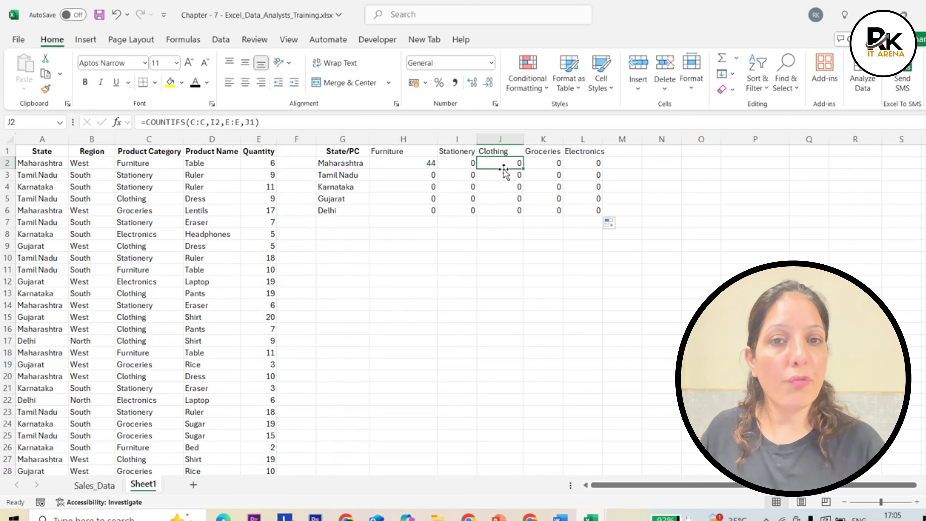
{"action": "left_click", "coordinate": [403, 163]}
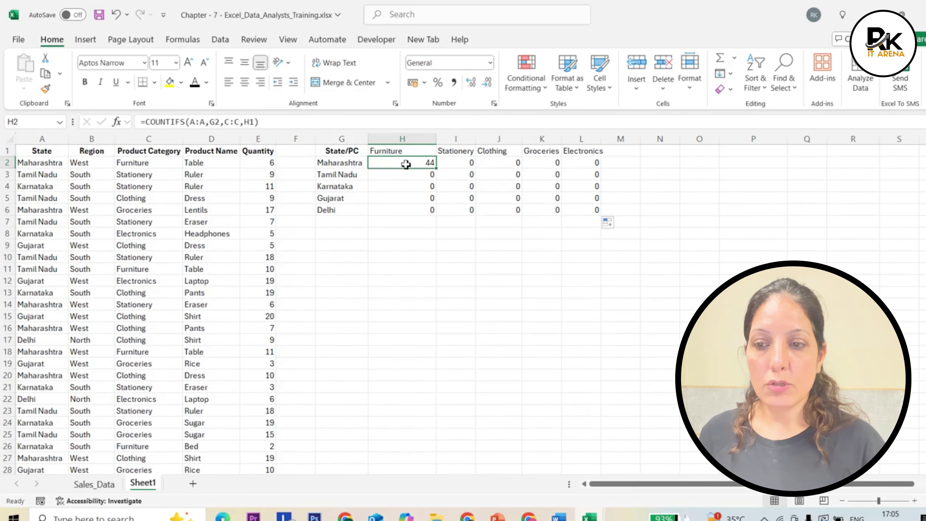
{"action": "left_click_drag", "start_coordinate": [216, 123], "coordinate": [211, 123]}
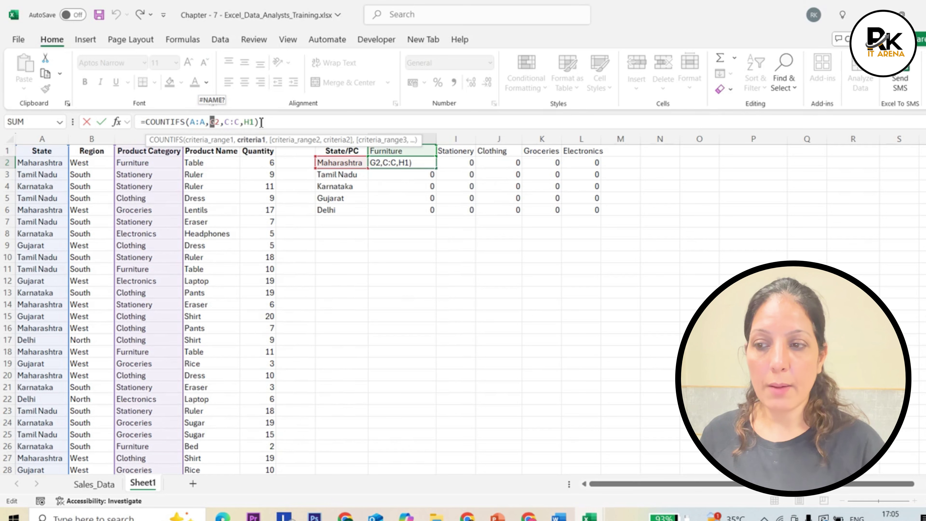
{"action": "left_click", "coordinate": [396, 182]}
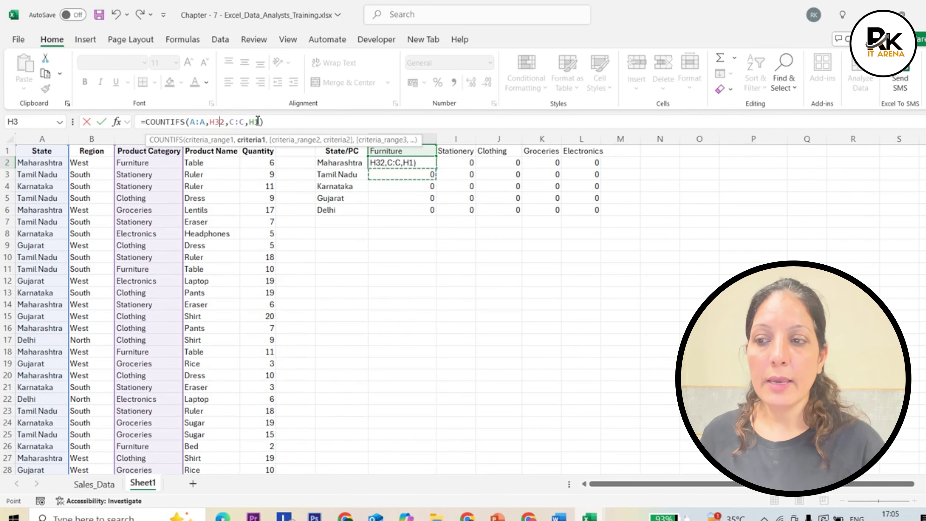
{"action": "key", "text": "ctrl+z"}
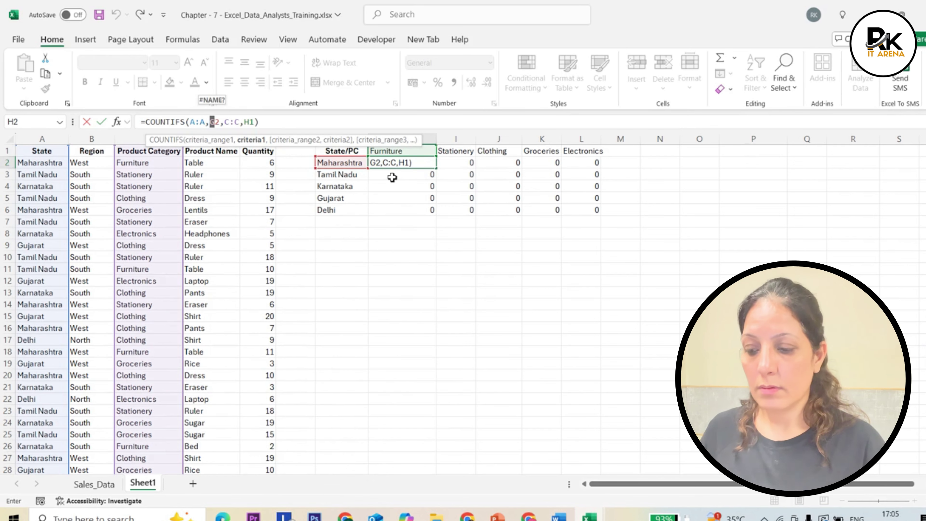
{"action": "key", "text": "Return"}
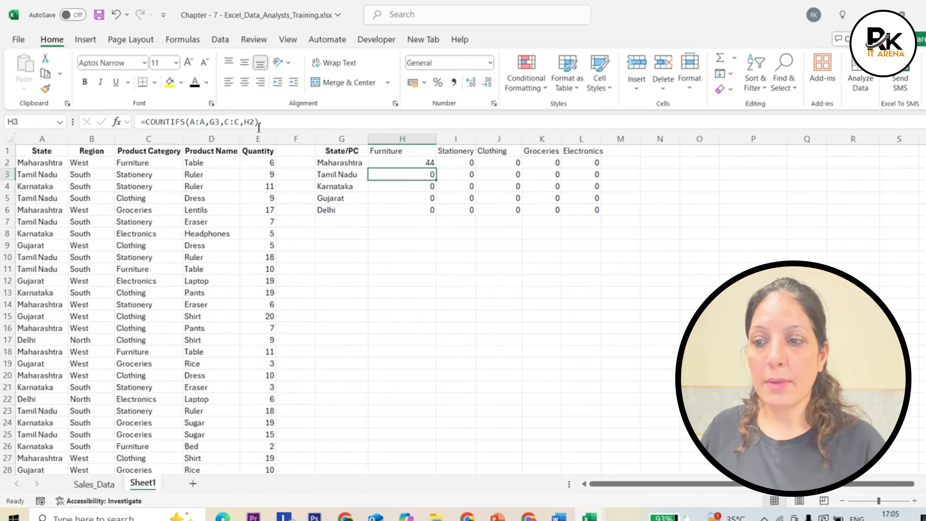
Step: Change the H2 formula to =COUNTIFS(A:A,$G2,C:C,H$1), locking the state column and the category row
{"action": "left_click", "coordinate": [388, 162]}
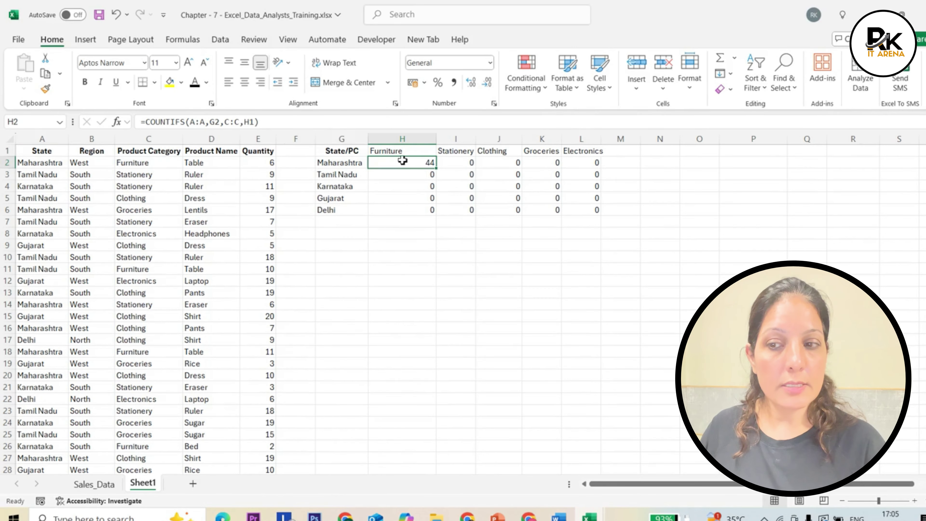
{"action": "left_click", "coordinate": [401, 152]}
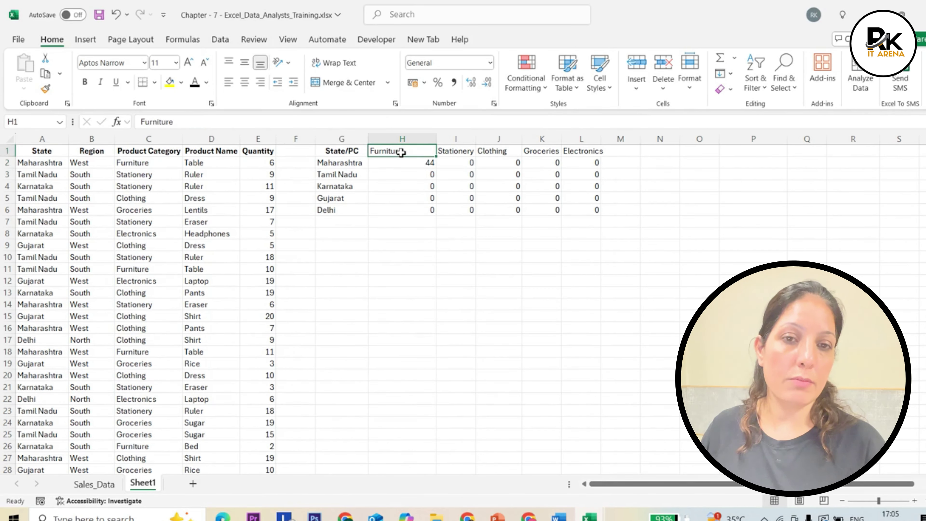
{"action": "double_click", "coordinate": [419, 163]}
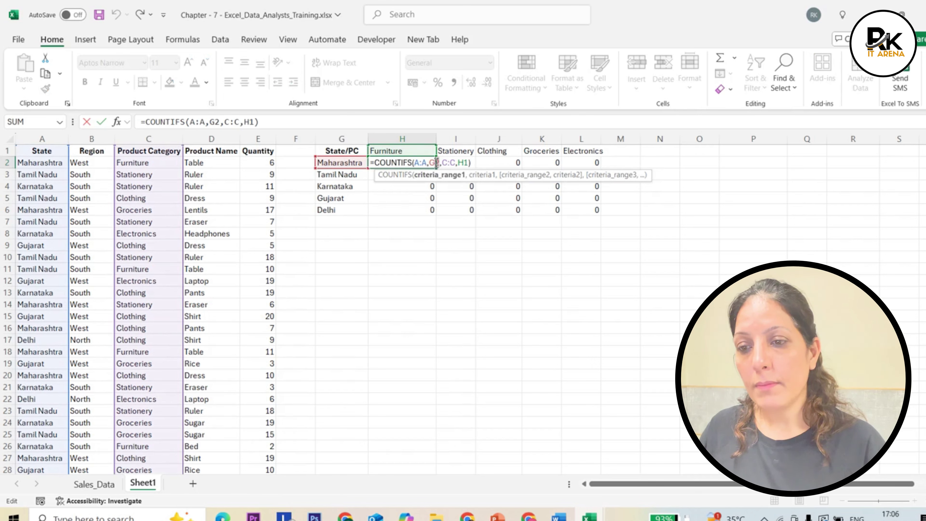
{"action": "left_click", "coordinate": [436, 162]}
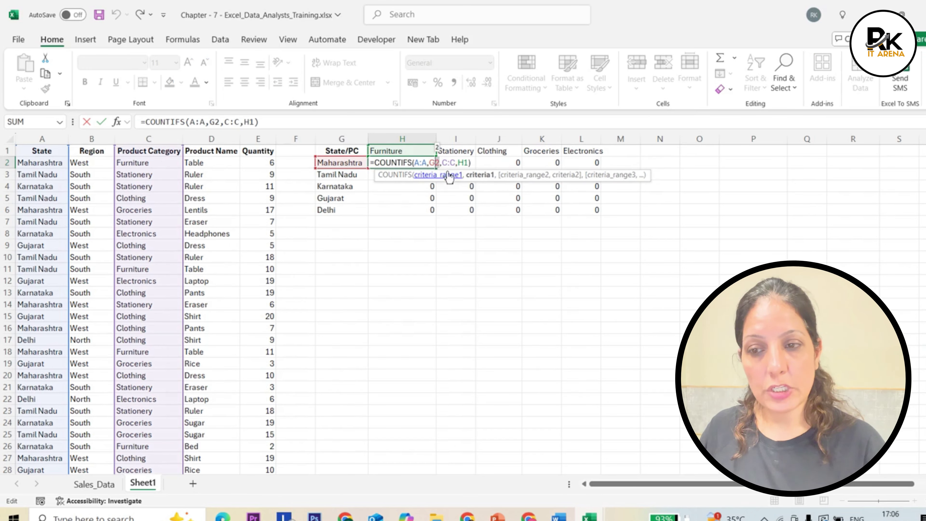
{"action": "left_click", "coordinate": [460, 163]}
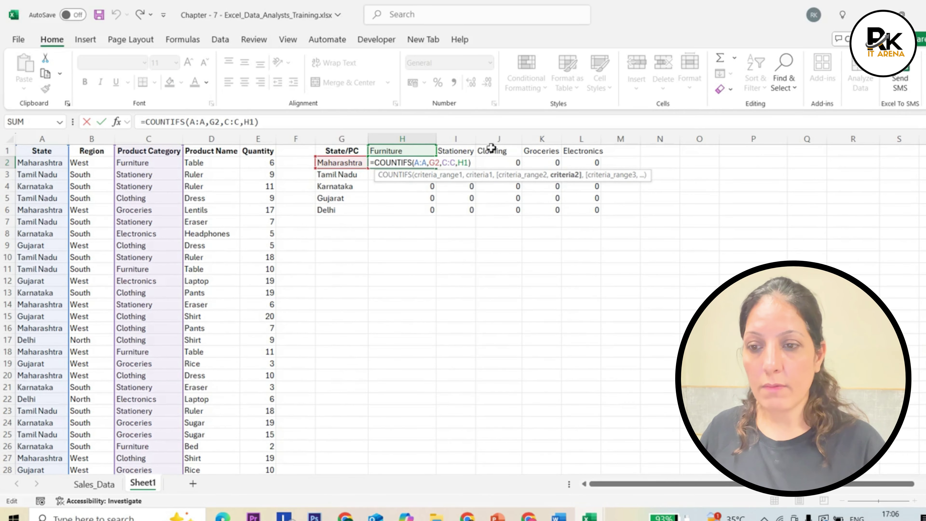
{"action": "left_click", "coordinate": [431, 163]}
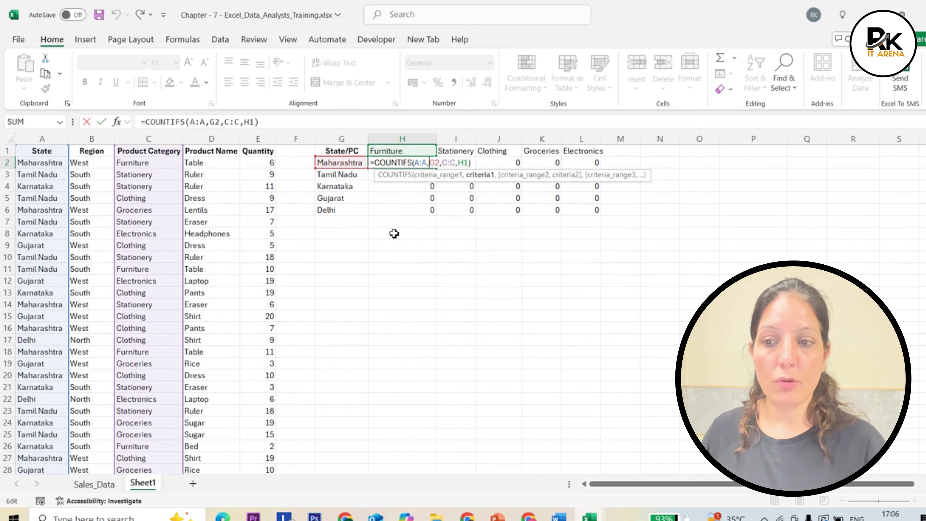
{"action": "left_click", "coordinate": [431, 162]}
{"action": "type", "text": "$"}
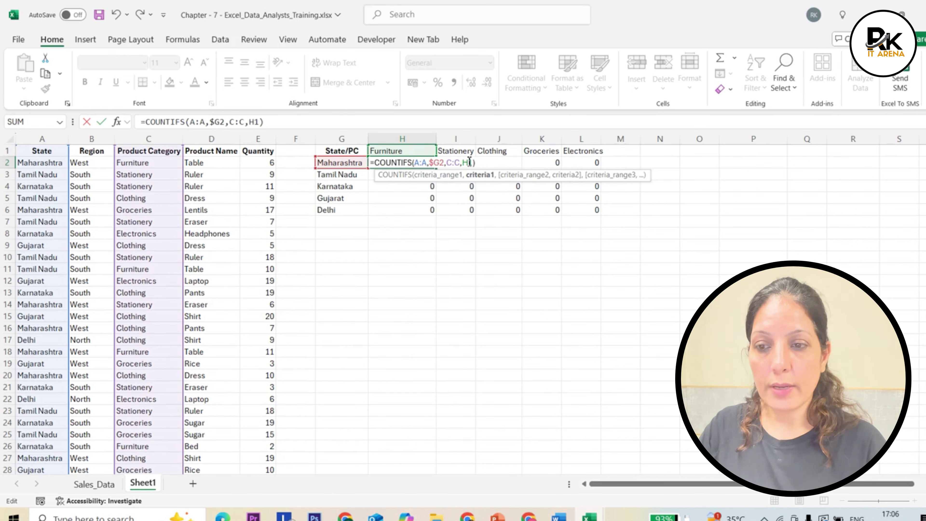
{"action": "left_click", "coordinate": [470, 161]}
{"action": "type", "text": "$"}
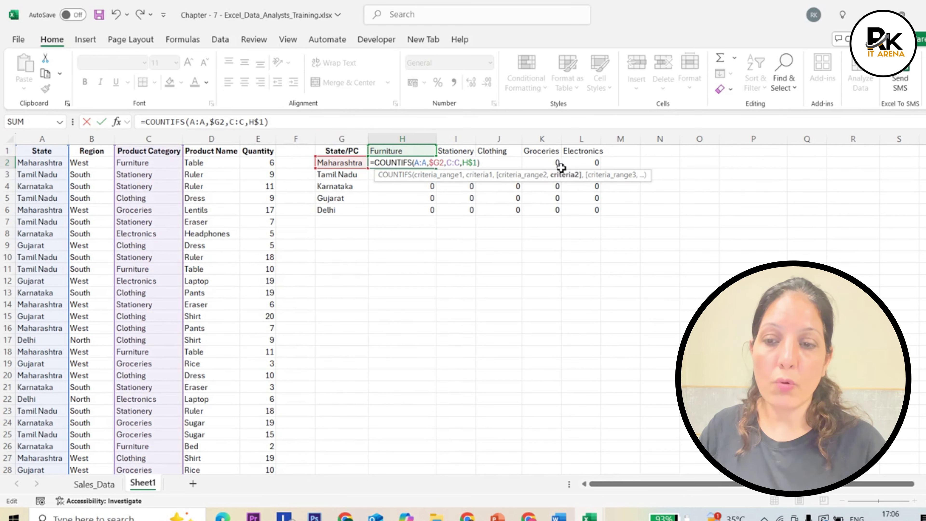
{"action": "key", "text": "Return"}
Step: Fill the revised H2 COUNTIFS formula across to L2 and down to H6
{"action": "left_click", "coordinate": [399, 159]}
{"action": "left_click_drag", "start_coordinate": [437, 169], "coordinate": [595, 182]}
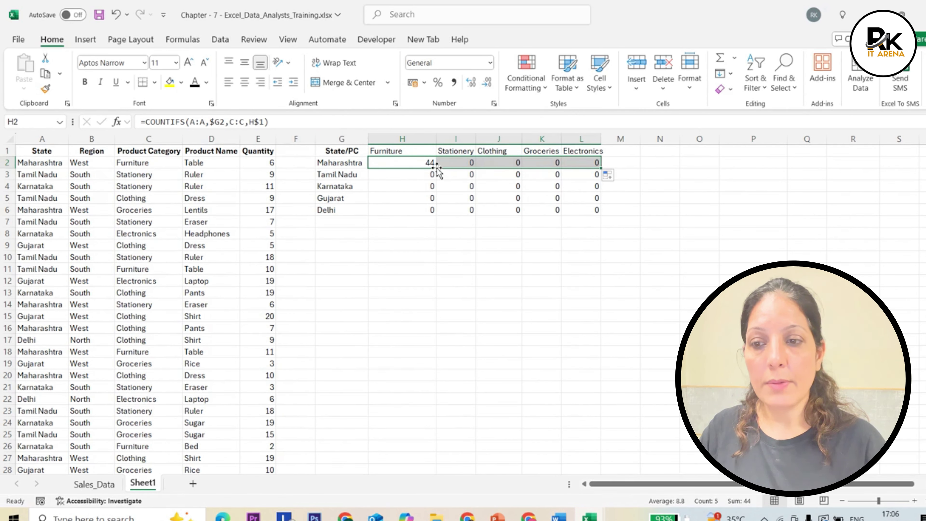
{"action": "left_click", "coordinate": [430, 163]}
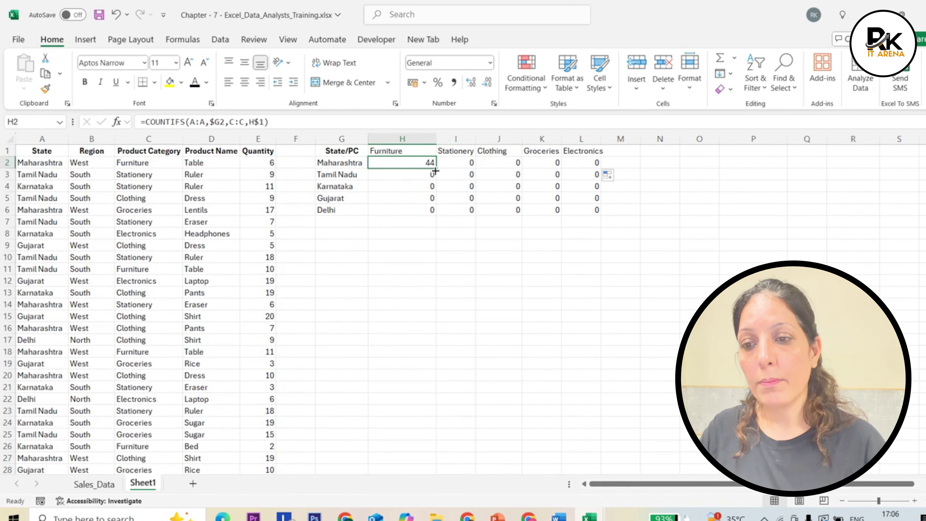
{"action": "left_click_drag", "start_coordinate": [435, 171], "coordinate": [438, 215]}
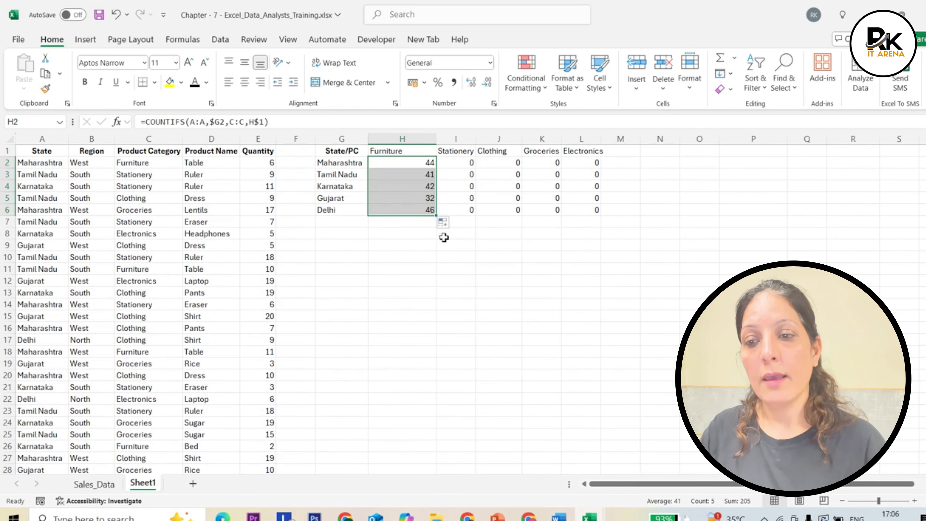
{"action": "left_click", "coordinate": [433, 163]}
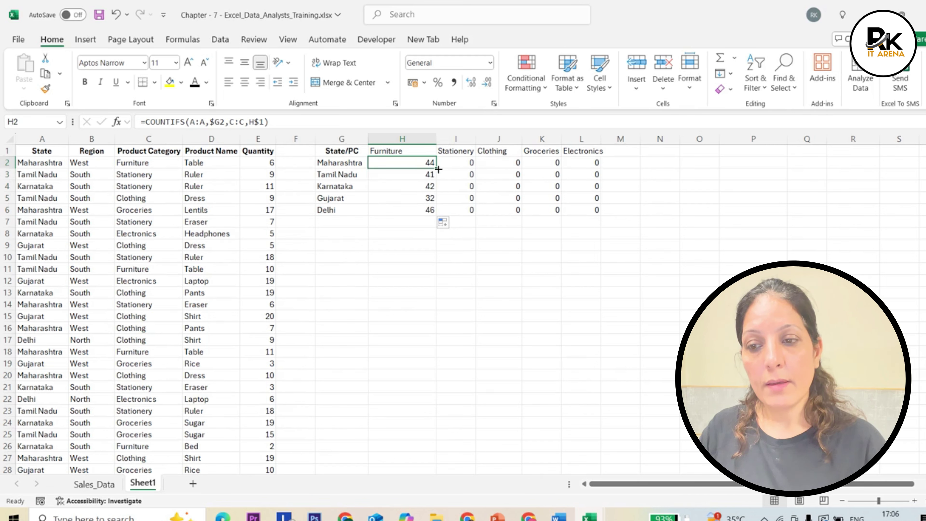
{"action": "left_click_drag", "start_coordinate": [438, 169], "coordinate": [600, 169]}
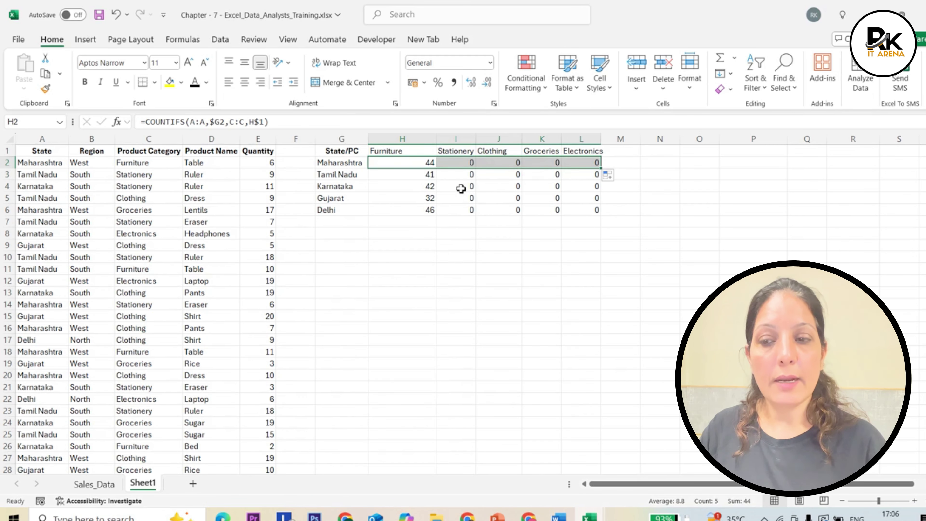
Step: Examine how the criteria ranges and mixed references shift in the filled formulas down column H and across row 2
{"action": "left_click", "coordinate": [428, 164]}
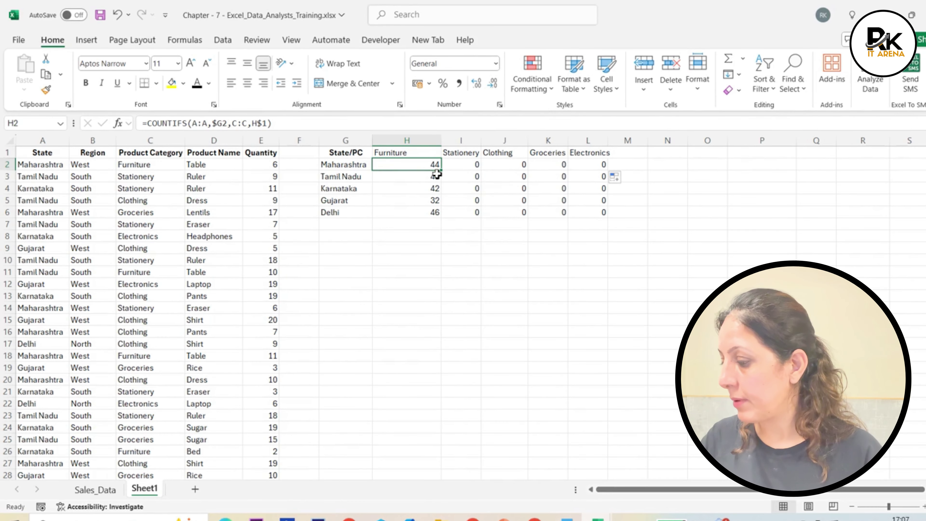
{"action": "left_click", "coordinate": [417, 175]}
{"action": "left_click", "coordinate": [418, 187]}
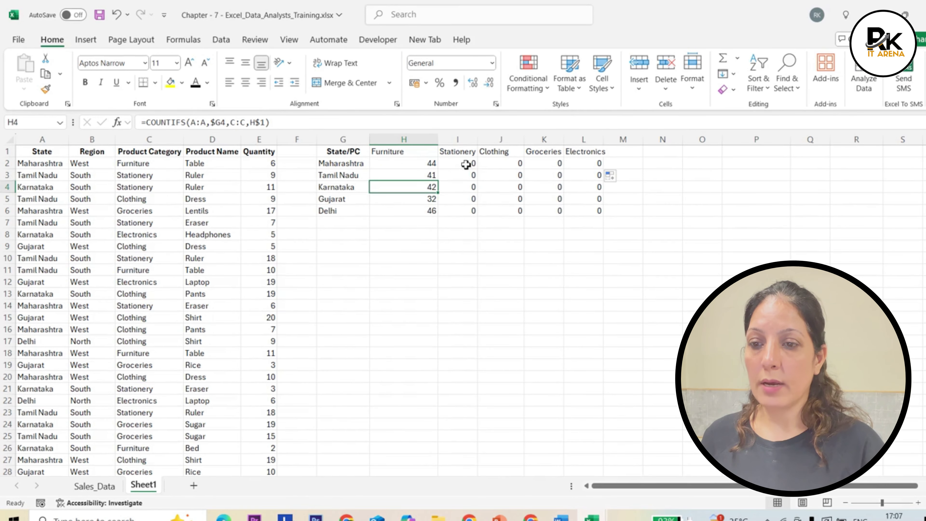
{"action": "left_click", "coordinate": [430, 162]}
{"action": "left_click", "coordinate": [465, 163]}
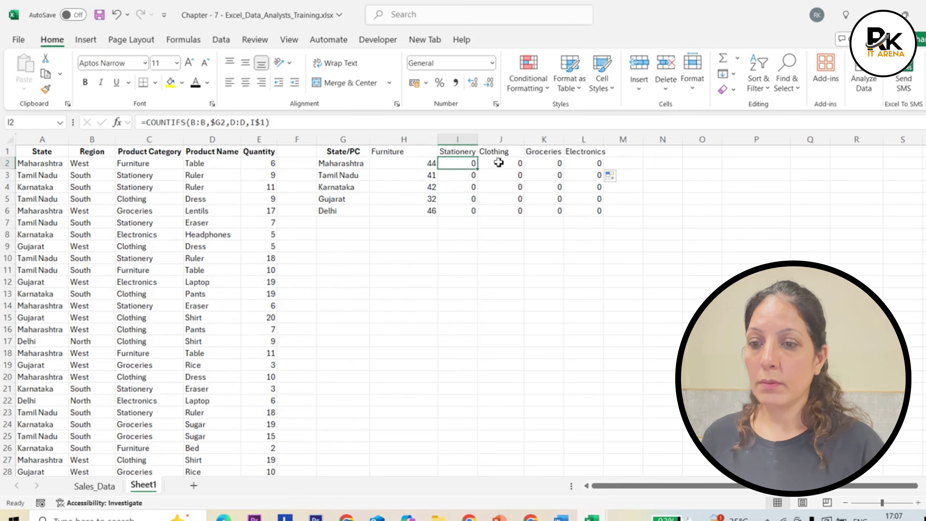
{"action": "key", "text": "Right"}
{"action": "key", "text": "Right"}
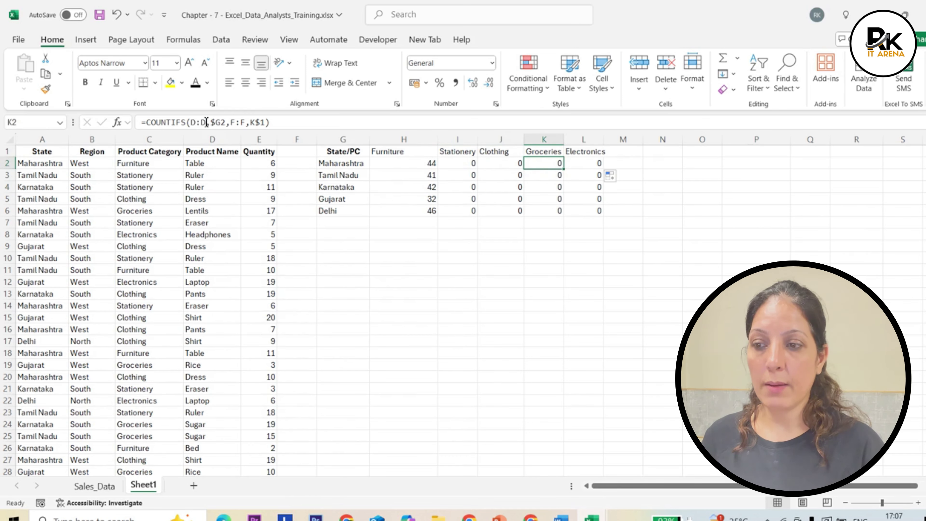
Step: Make the first criteria range in the H2 COUNTIFS formula absolute as $A:$A
{"action": "left_click", "coordinate": [385, 163]}
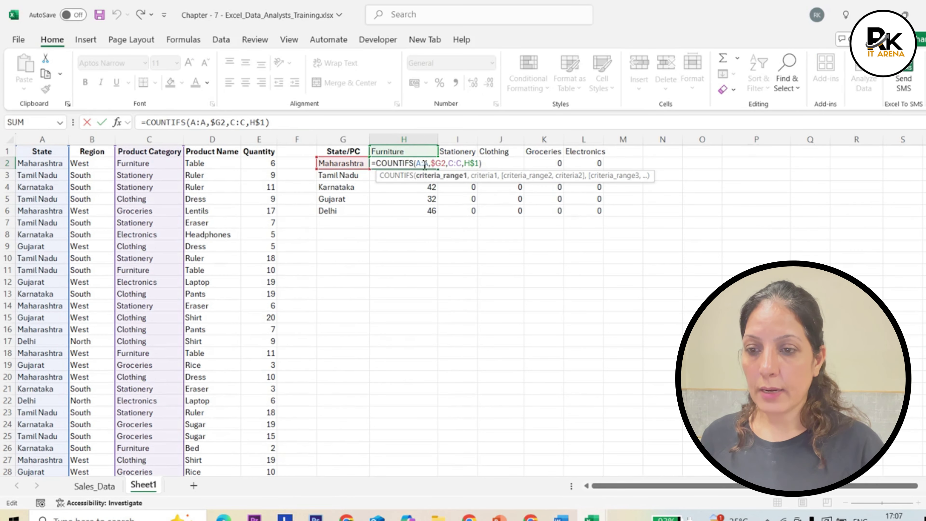
{"action": "left_click", "coordinate": [416, 163]}
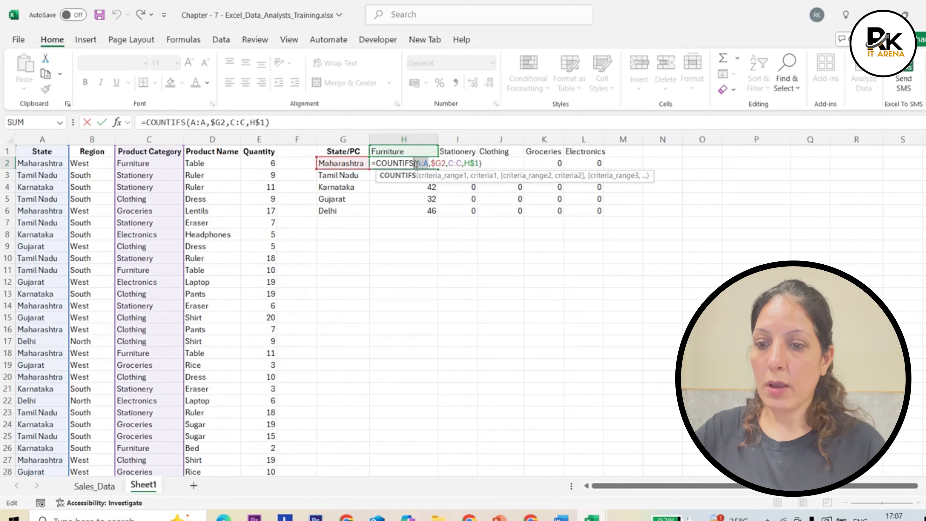
{"action": "left_click", "coordinate": [425, 164]}
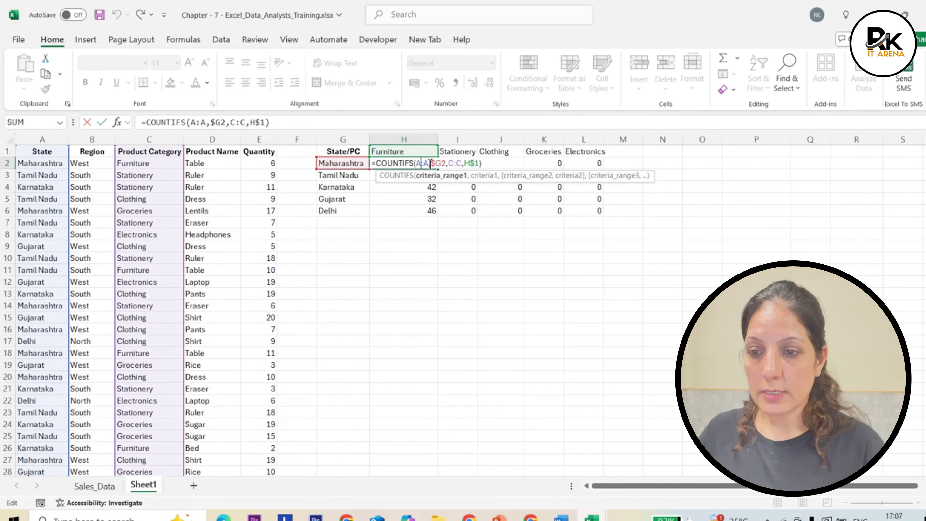
{"action": "key", "text": "F4"}
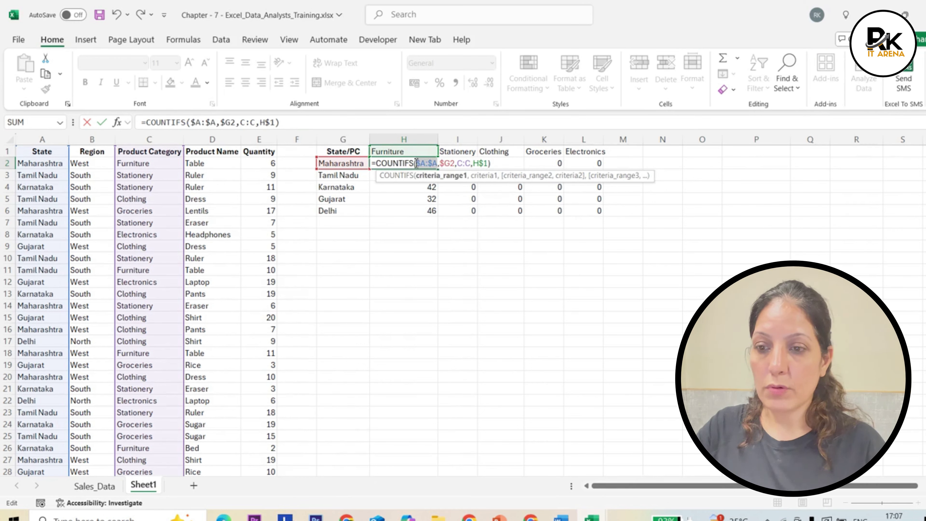
{"action": "key", "text": "Return"}
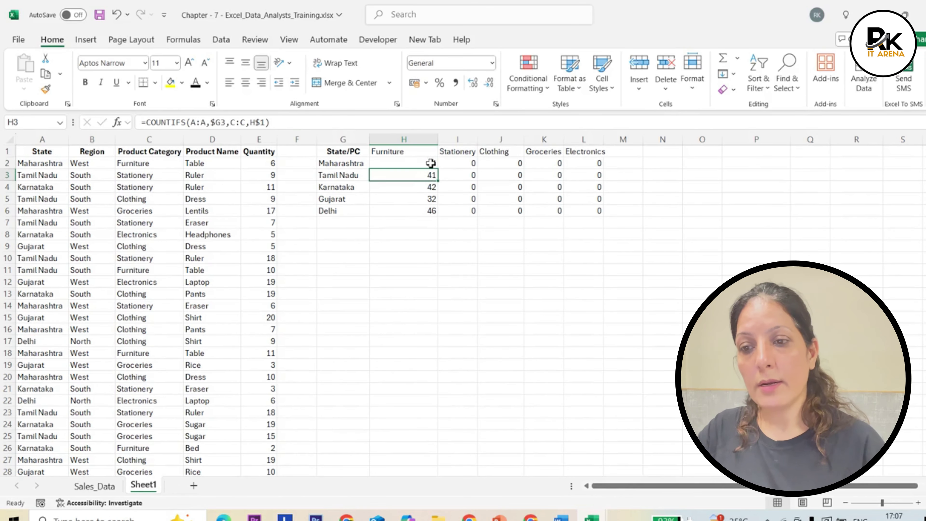
{"action": "left_click", "coordinate": [432, 164]}
{"action": "left_click_drag", "start_coordinate": [452, 169], "coordinate": [604, 244]}
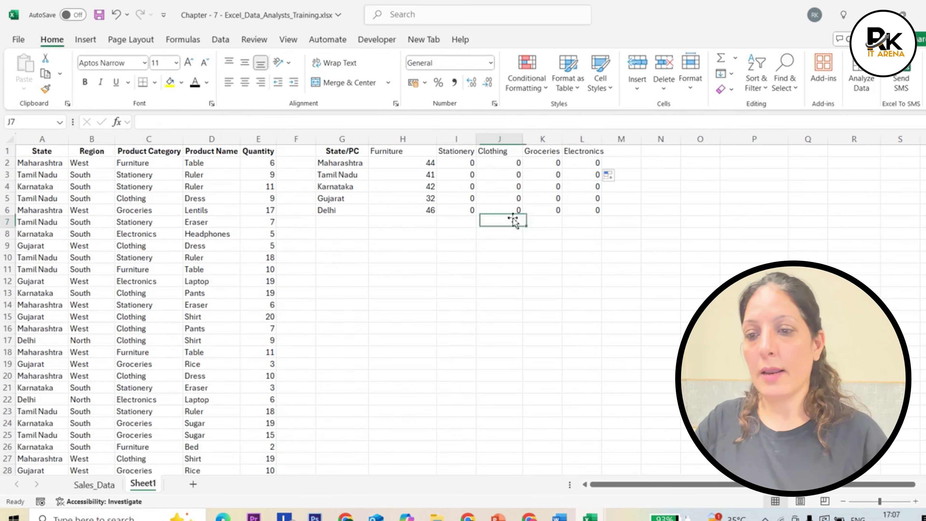
Step: Clear all COUNTIFS formulas from the cross-table body by emptying H2:O8, keeping the state and category headings
{"action": "double_click", "coordinate": [432, 165]}
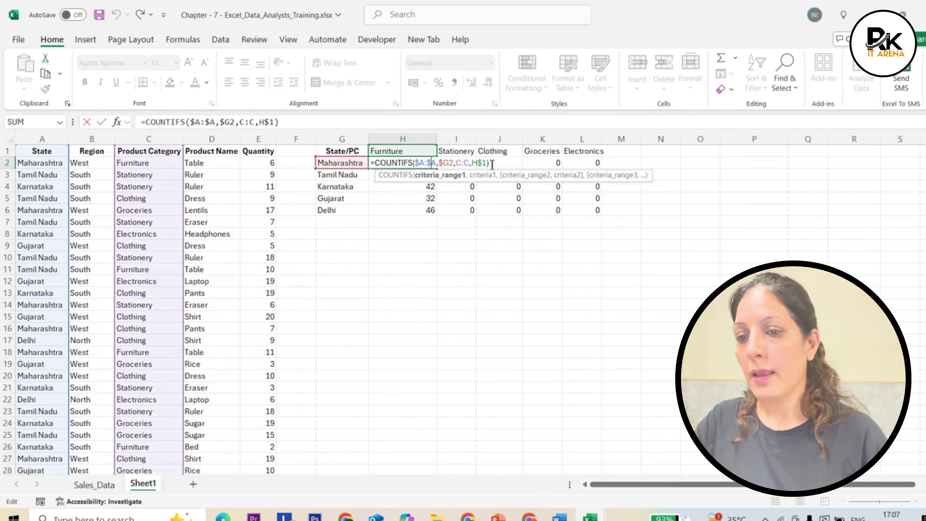
{"action": "left_click_drag", "start_coordinate": [492, 164], "coordinate": [378, 161]}
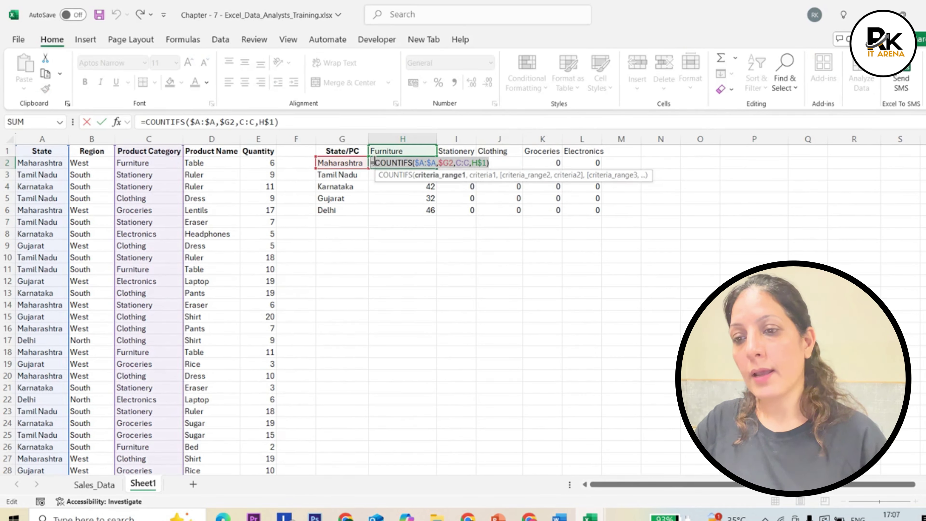
{"action": "key", "text": "Delete"}
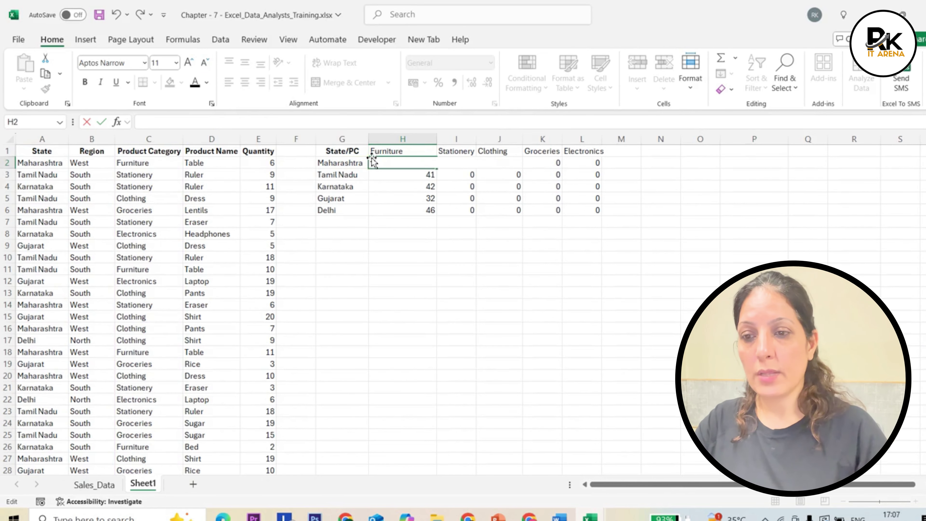
{"action": "left_click", "coordinate": [410, 190]}
{"action": "left_click_drag", "start_coordinate": [415, 159], "coordinate": [688, 232]}
{"action": "key", "text": "Delete"}
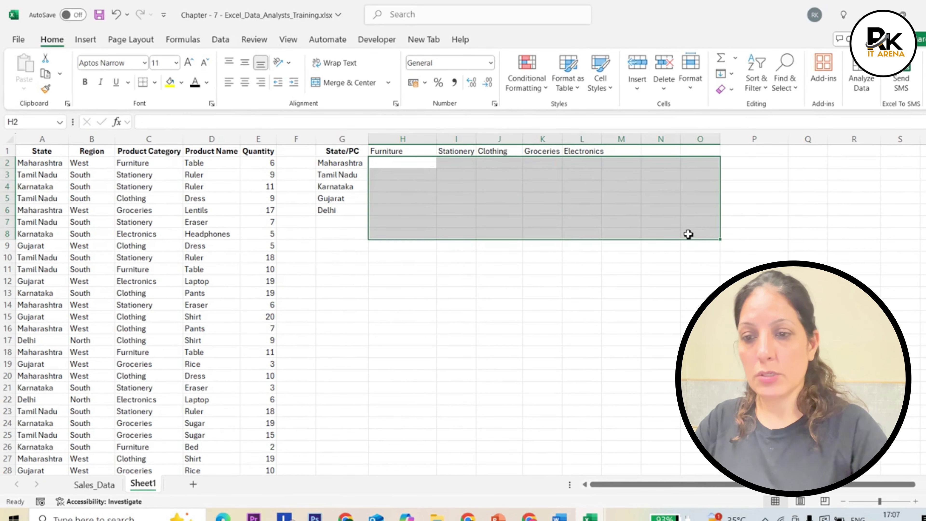
Step: Start a COUNTIFS formula in H2 with the State column locked as the first criteria range, $A$1:$A$1001
{"action": "left_click", "coordinate": [414, 174]}
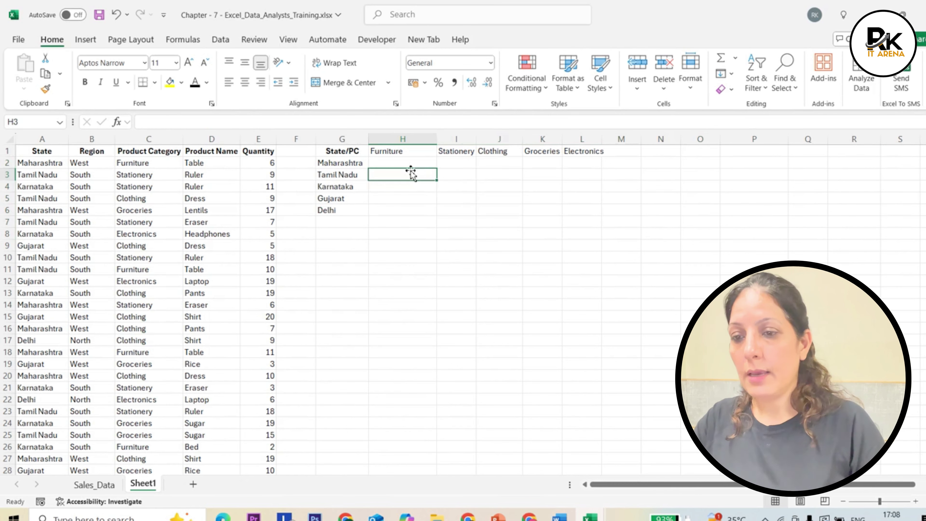
{"action": "left_click", "coordinate": [419, 163]}
{"action": "type", "text": "=c"}
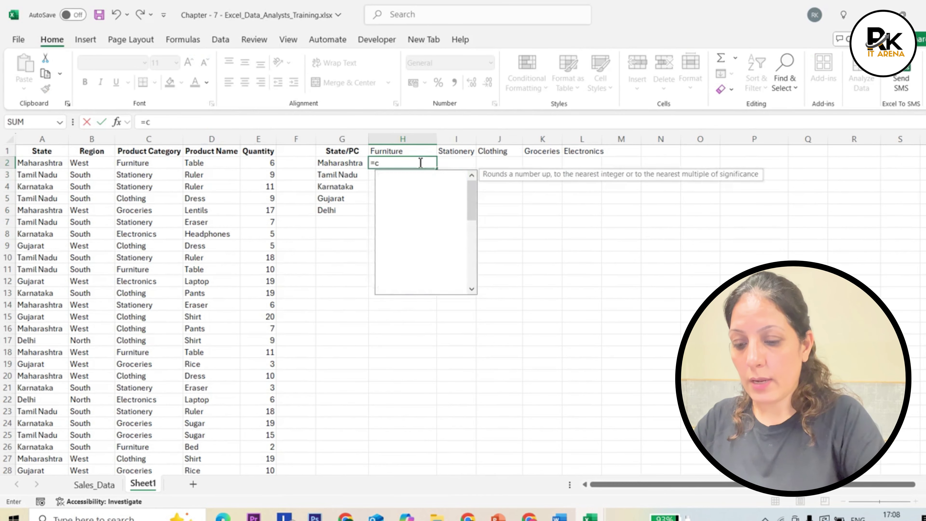
{"action": "type", "text": "ounti"}
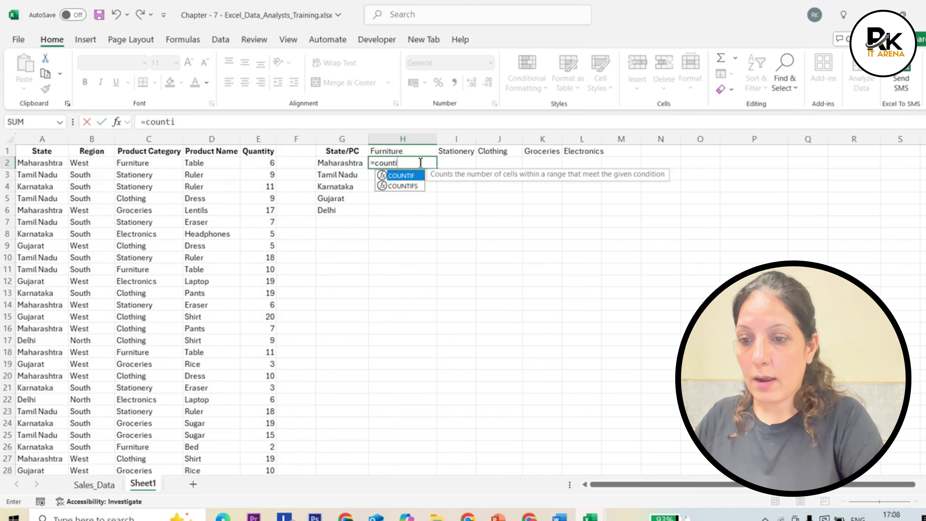
{"action": "type", "text": "fs"}
{"action": "key", "text": "Tab"}
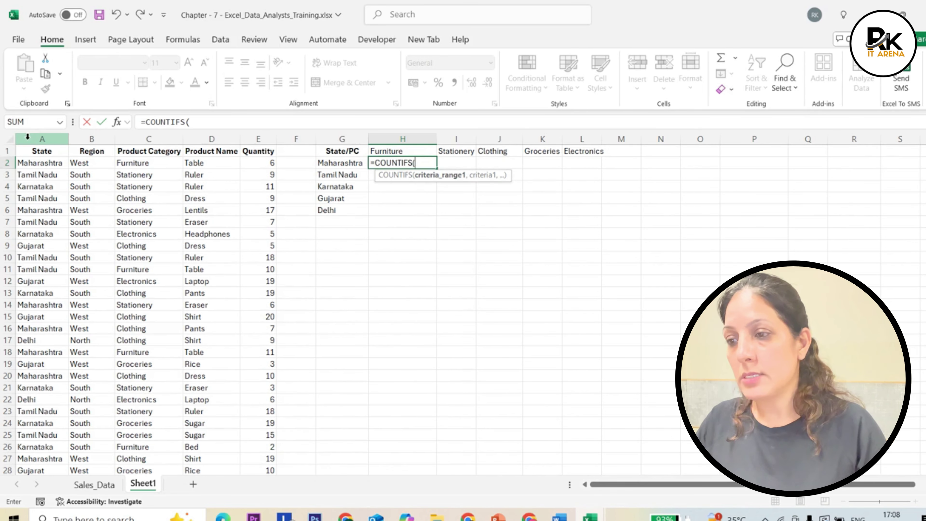
{"action": "left_click", "coordinate": [49, 151]}
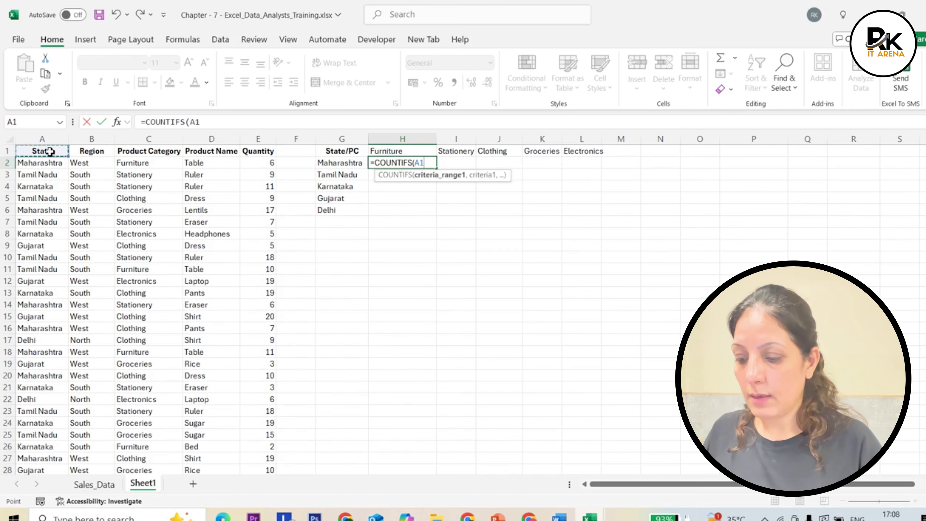
{"action": "key", "text": "ctrl+shift+Down"}
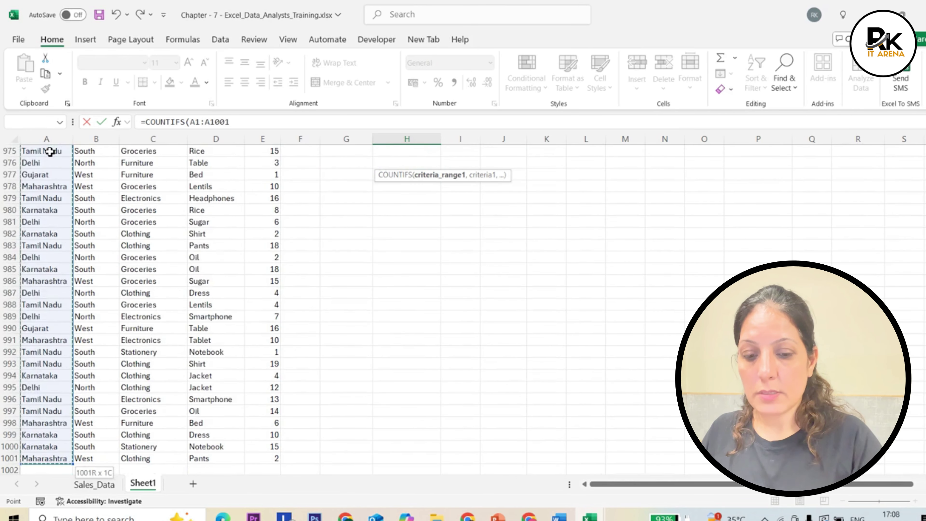
{"action": "key", "text": "ctrl+BackSpace"}
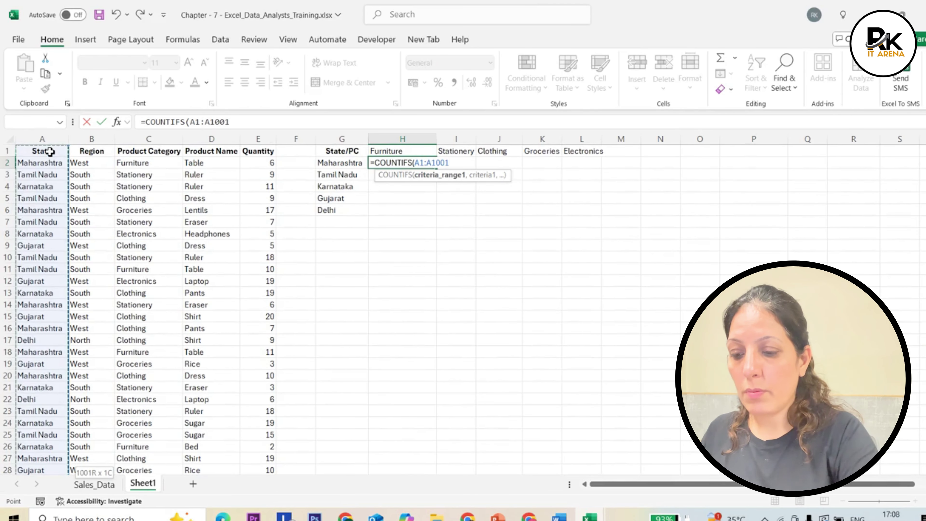
{"action": "key", "text": "F4"}
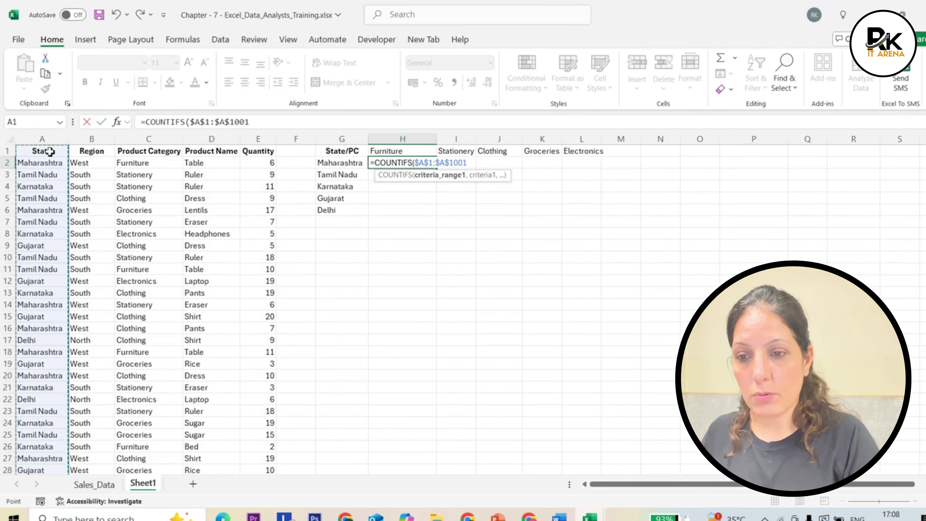
{"action": "type", "text": ","}
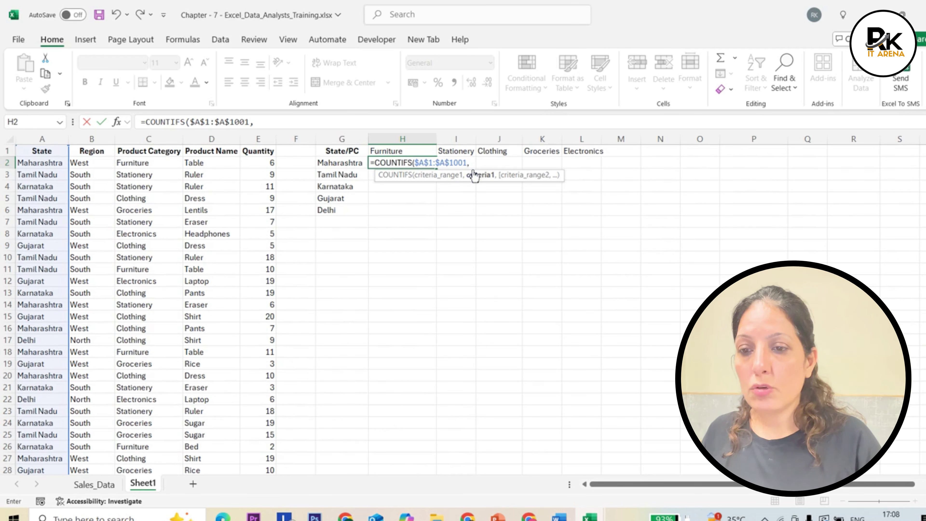
Step: Complete the H2 formula with criterion G2, second range $C$1:$C$1001 and criterion H1, and fill it down to H6
{"action": "left_click", "coordinate": [330, 164]}
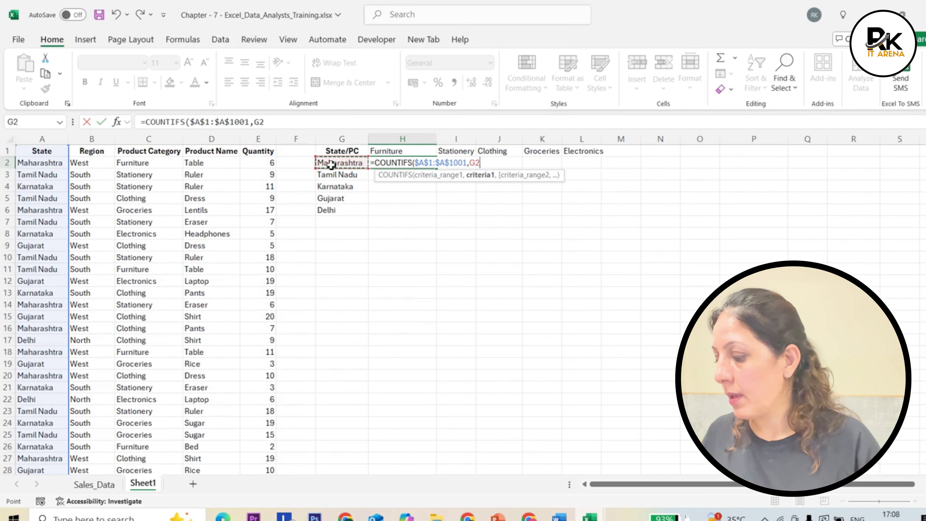
{"action": "type", "text": ","}
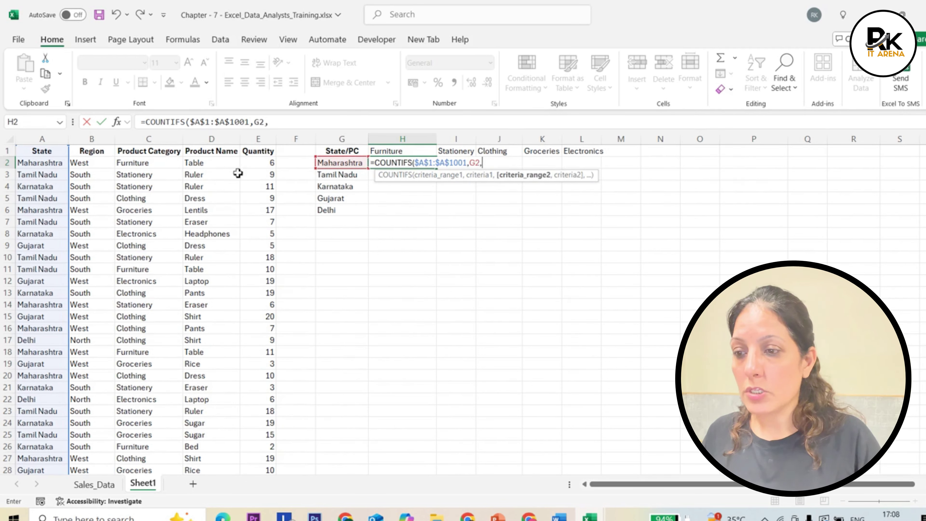
{"action": "left_click", "coordinate": [171, 152]}
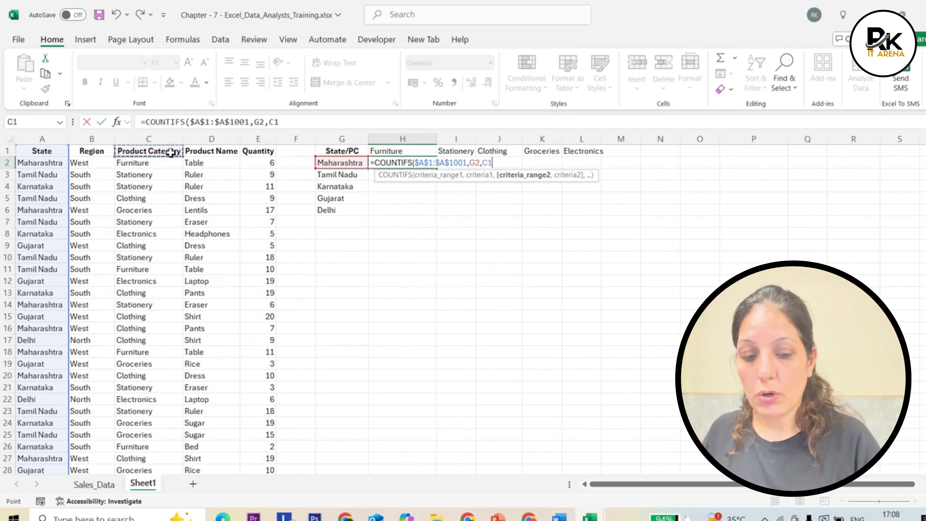
{"action": "key", "text": "ctrl+shift+Down"}
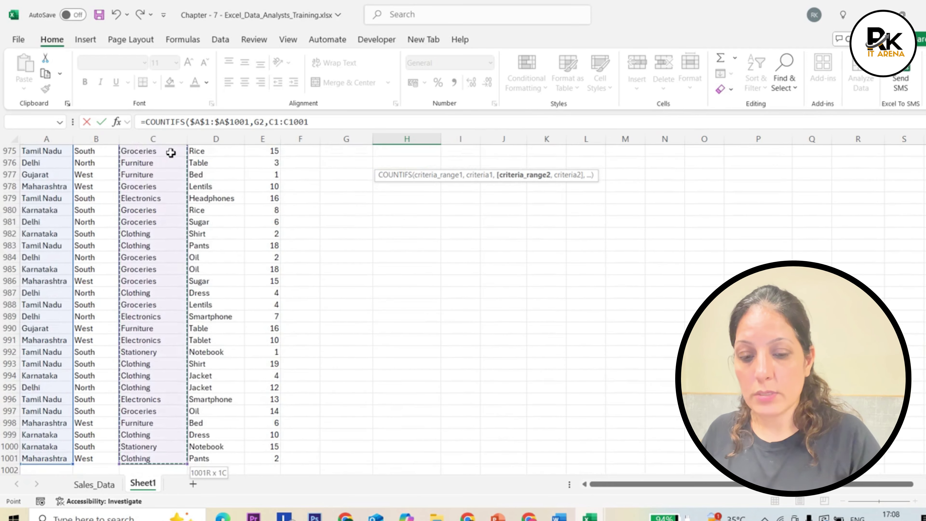
{"action": "key", "text": "ctrl+BackSpace"}
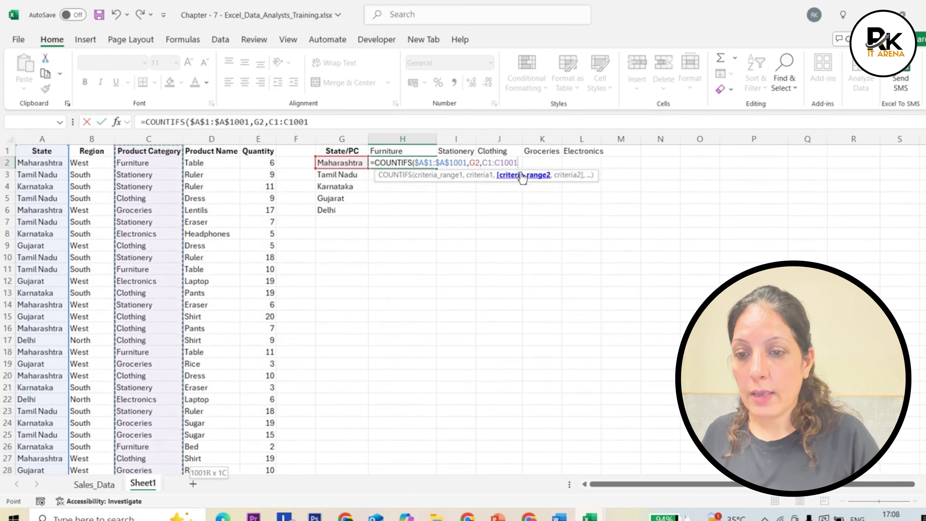
{"action": "key", "text": "F4"}
{"action": "type", "text": ","}
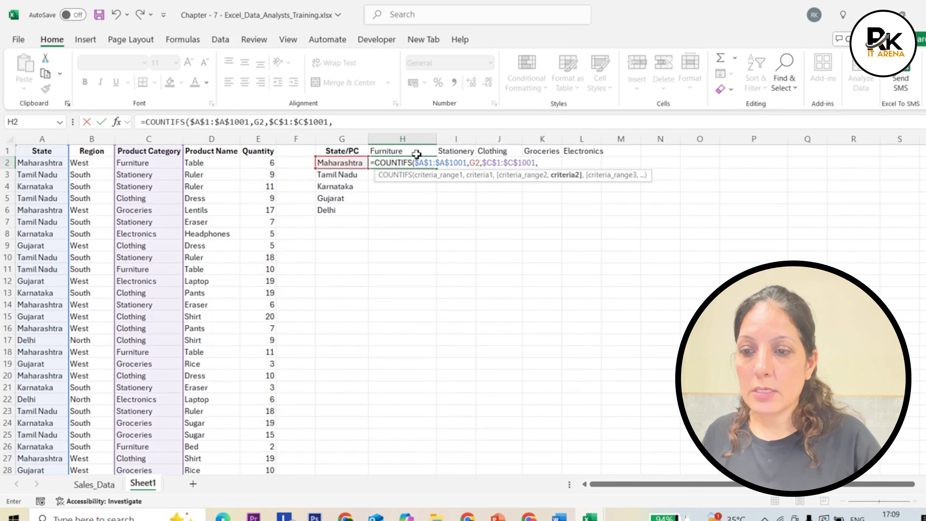
{"action": "left_click", "coordinate": [408, 155]}
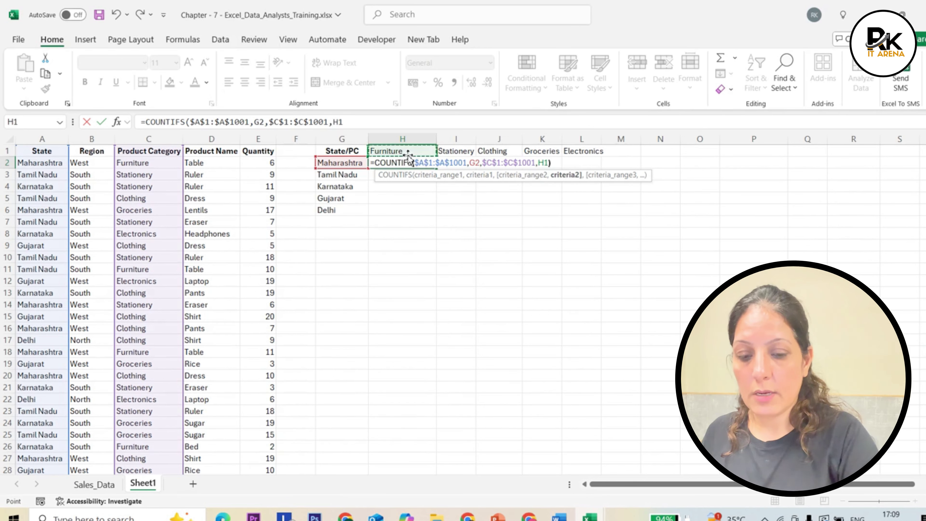
{"action": "key", "text": "Return"}
{"action": "left_click", "coordinate": [421, 163]}
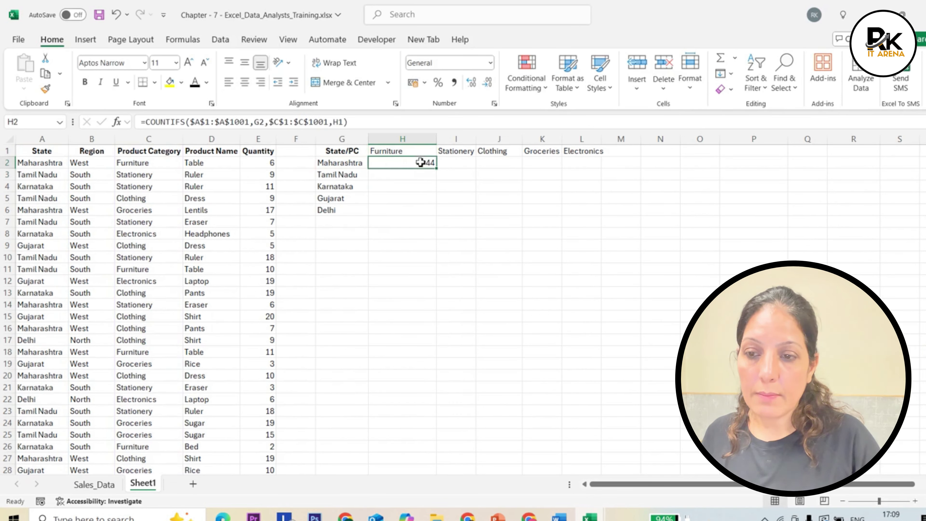
{"action": "left_click_drag", "start_coordinate": [438, 170], "coordinate": [438, 216]}
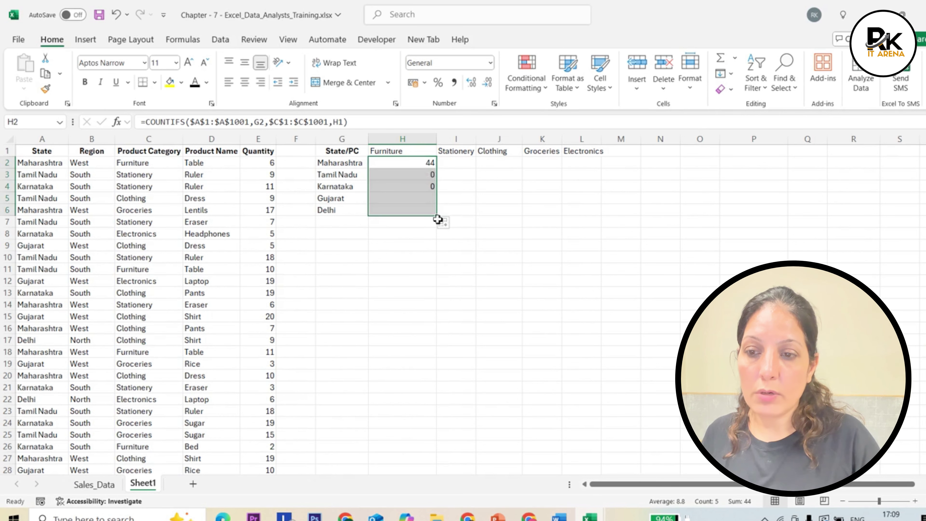
Step: Change the criteria references in the H2 formula to the mixed references $G2 and H$1
{"action": "double_click", "coordinate": [428, 163]}
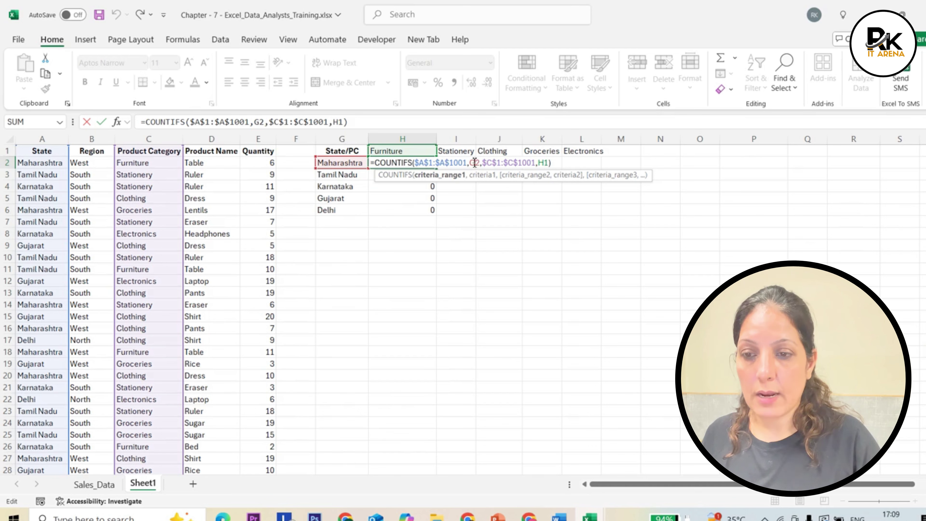
{"action": "left_click", "coordinate": [473, 161]}
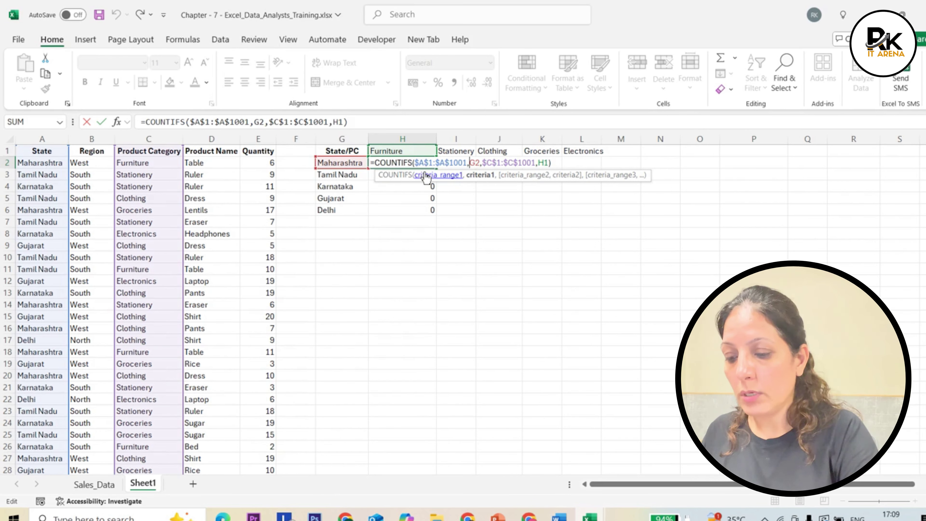
{"action": "type", "text": "$"}
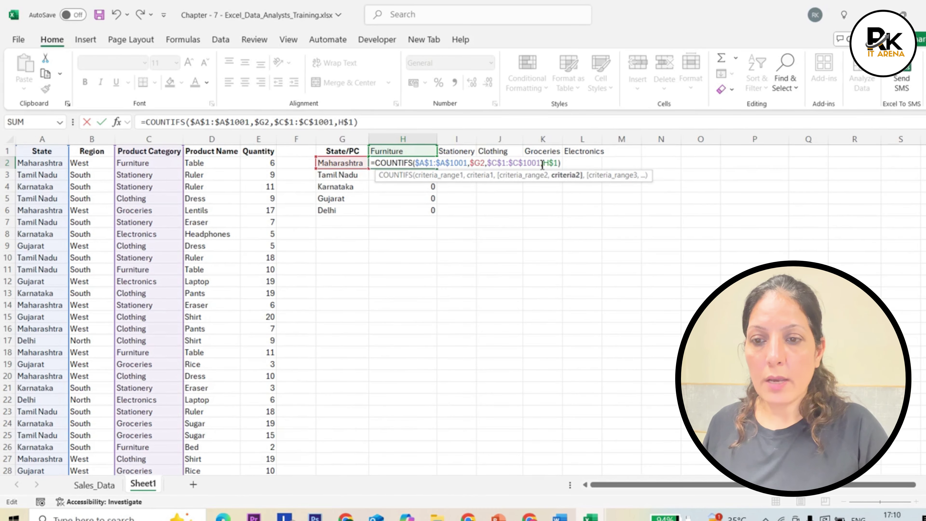
{"action": "key", "text": "Return"}
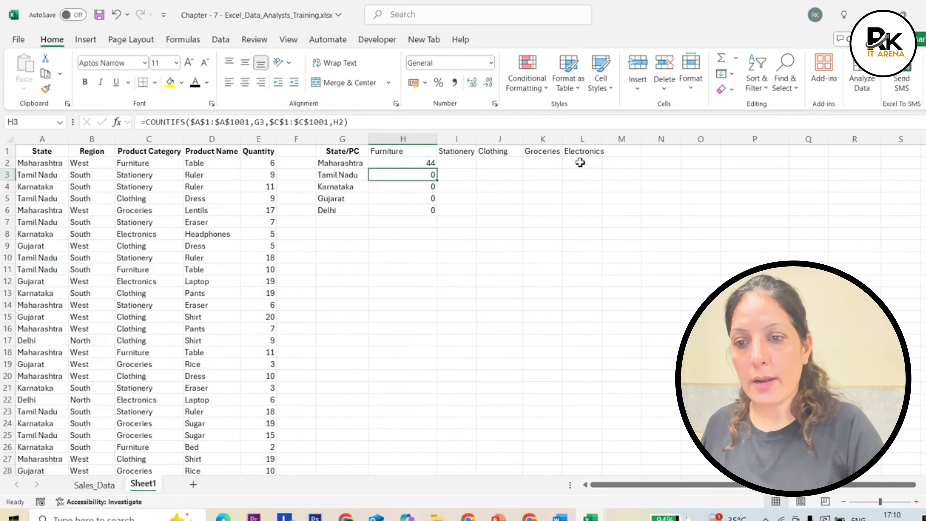
Step: Fill the revised H2 formula down and across to cover H2:L6, undoing the extra fill into row 7
{"action": "left_click", "coordinate": [430, 165]}
{"action": "left_click_drag", "start_coordinate": [436, 169], "coordinate": [440, 217]}
{"action": "left_click", "coordinate": [428, 164]}
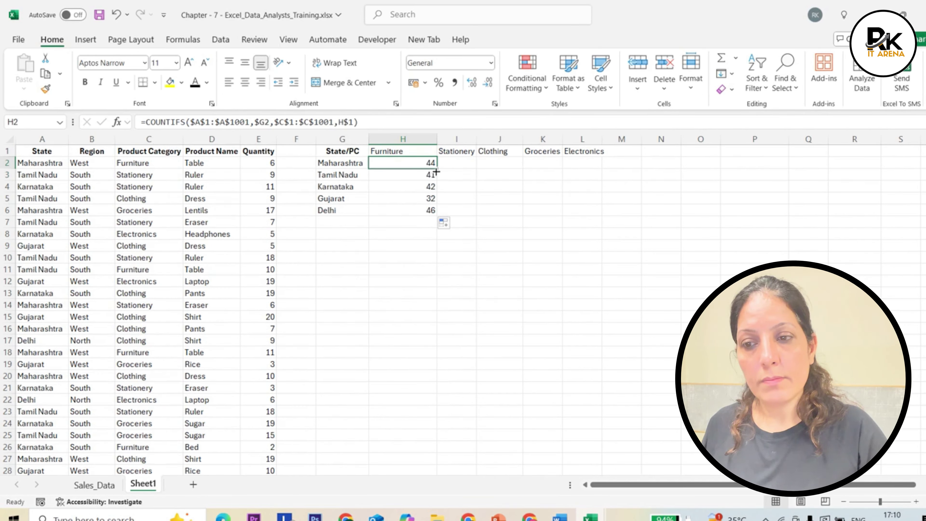
{"action": "left_click_drag", "start_coordinate": [441, 170], "coordinate": [605, 223]}
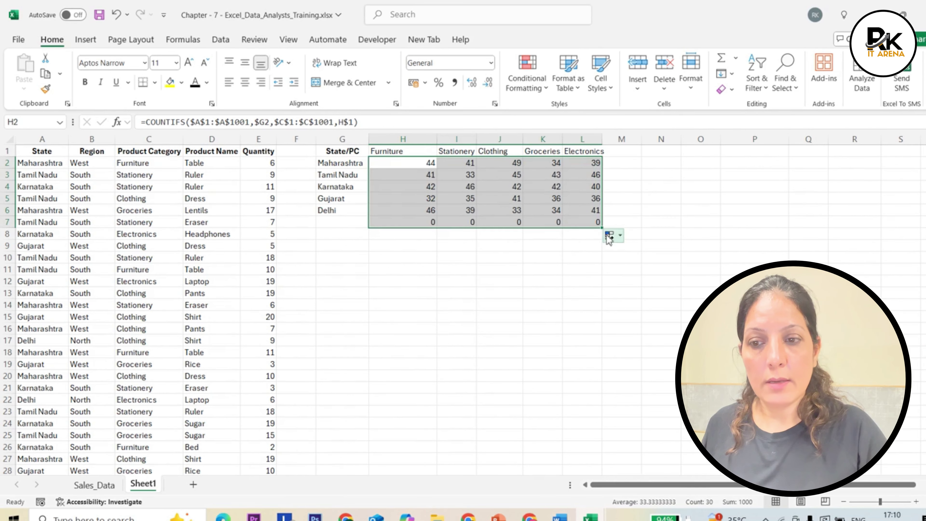
{"action": "left_click", "coordinate": [448, 222]}
{"action": "key", "text": "ctrl+z"}
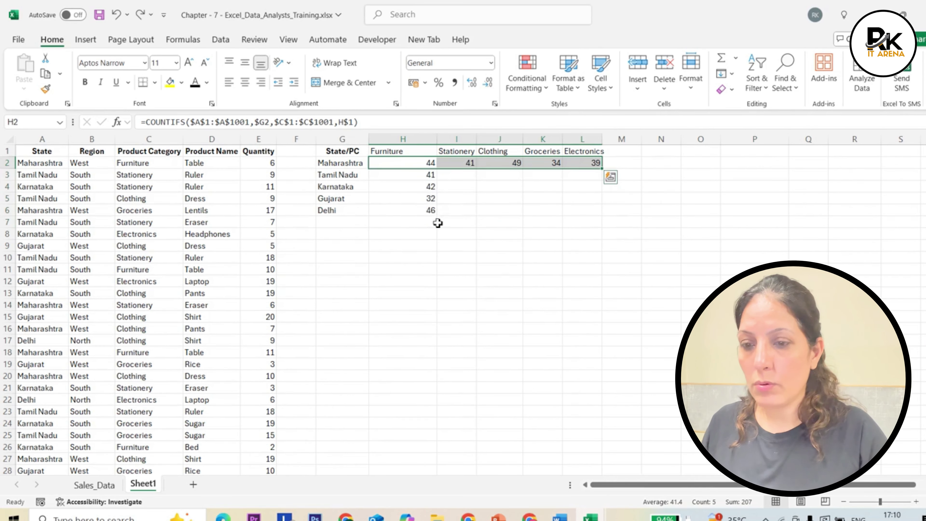
{"action": "left_click_drag", "start_coordinate": [602, 170], "coordinate": [604, 215]}
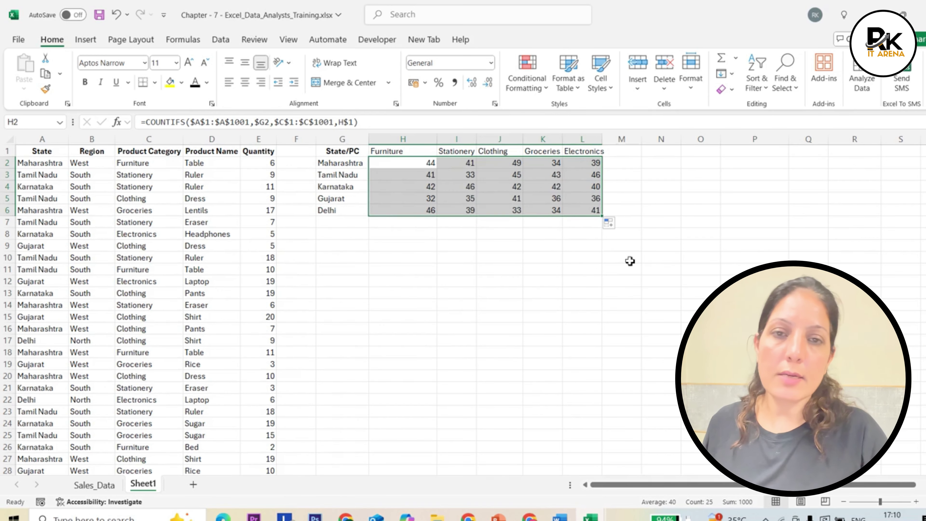
{"action": "left_click", "coordinate": [457, 164]}
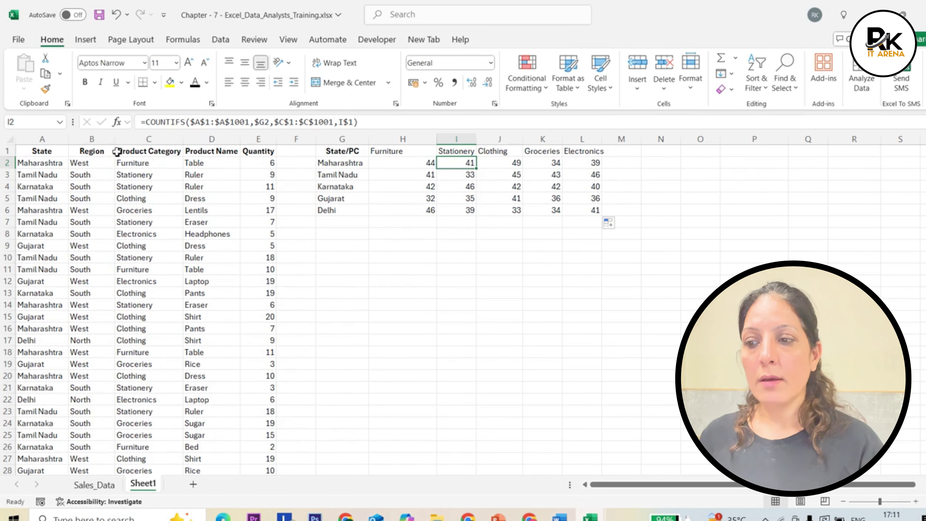
Step: Copy the entire Region column into column P, starting at P1
{"action": "left_click", "coordinate": [97, 139]}
{"action": "key", "text": "ctrl+c"}
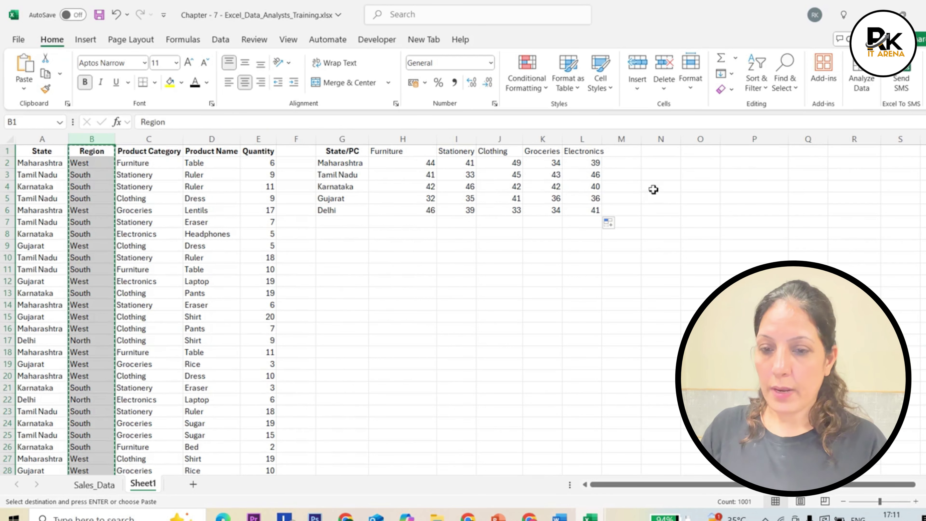
{"action": "left_click", "coordinate": [729, 154]}
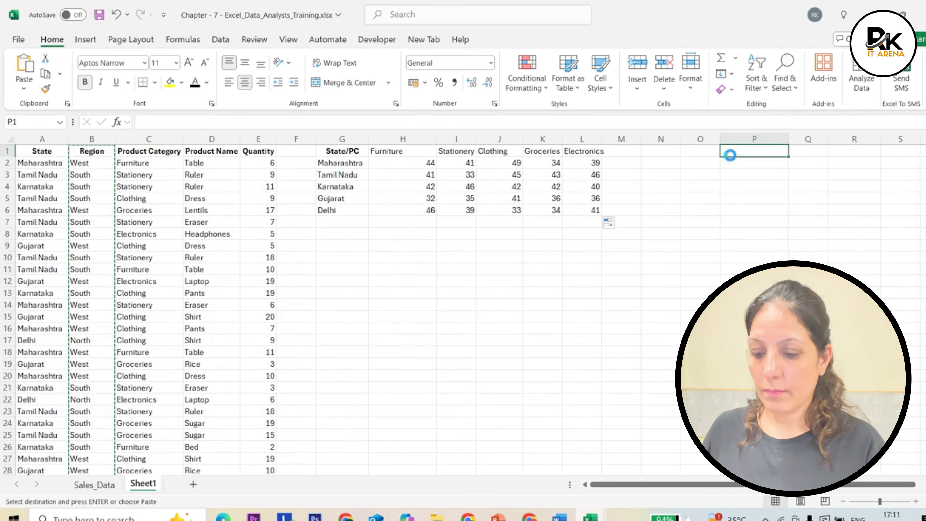
{"action": "key", "text": "ctrl+v"}
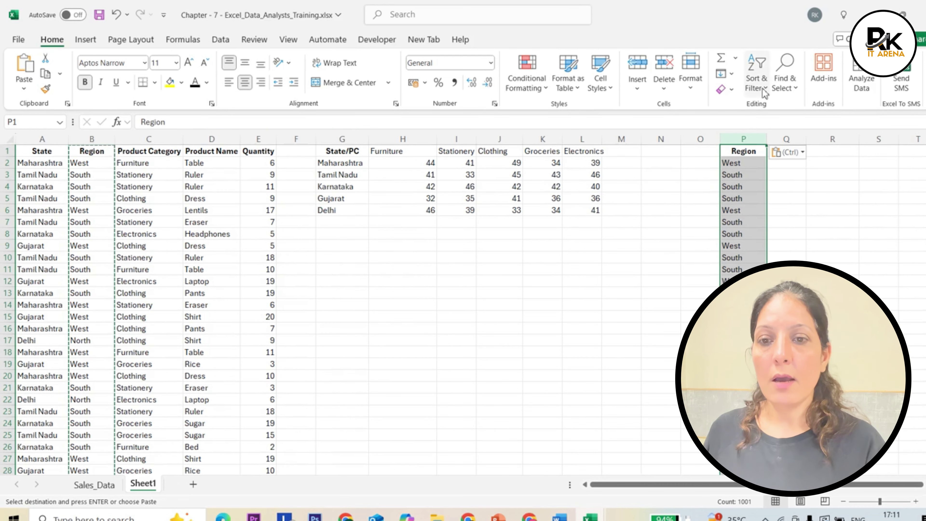
Step: Remove the duplicate values from the copied Region list in column P
{"action": "left_click", "coordinate": [229, 43]}
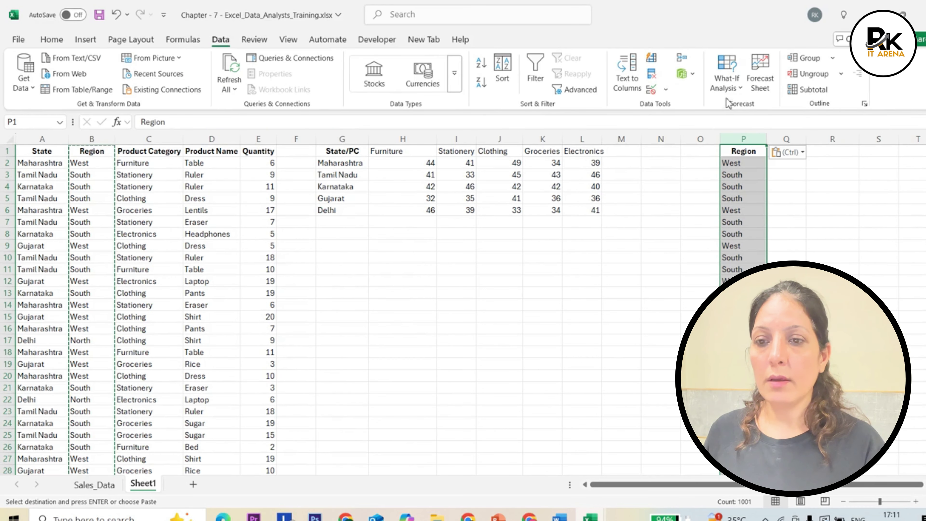
{"action": "left_click", "coordinate": [666, 89]}
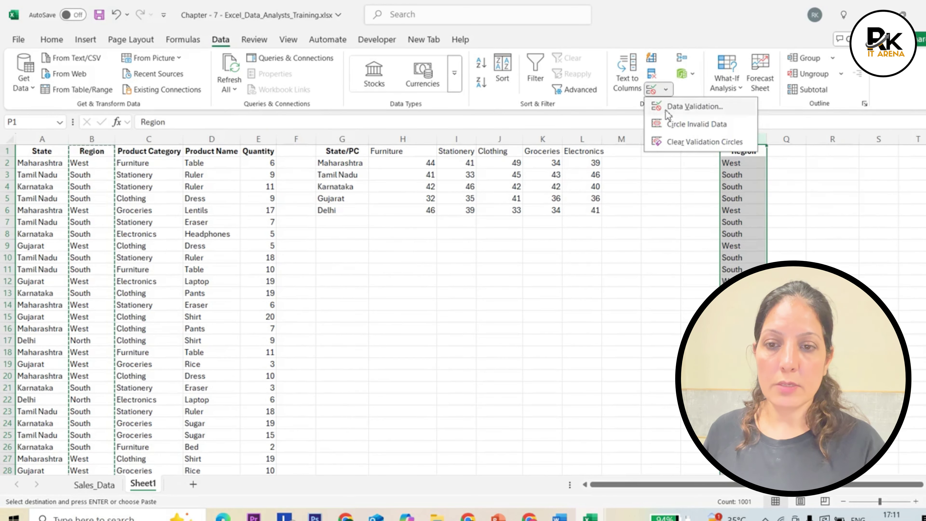
{"action": "left_click", "coordinate": [652, 74]}
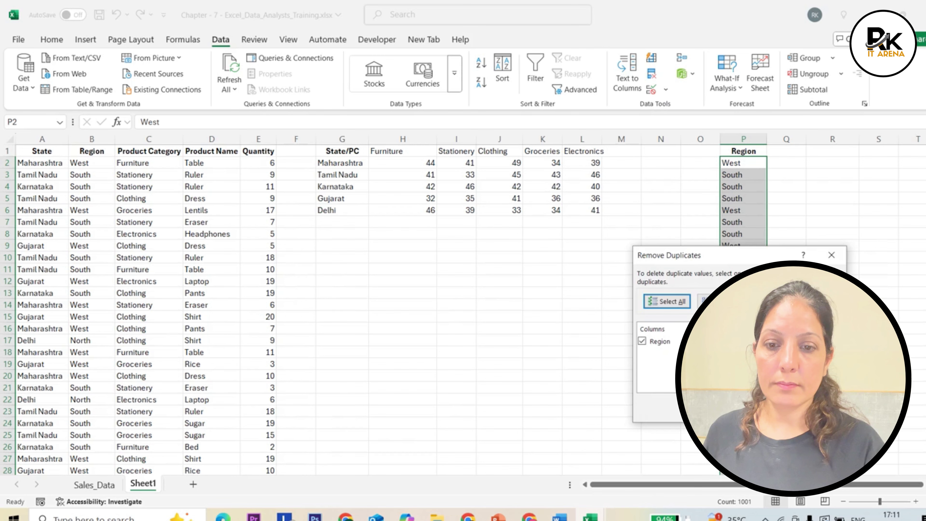
{"action": "left_click", "coordinate": [783, 409]}
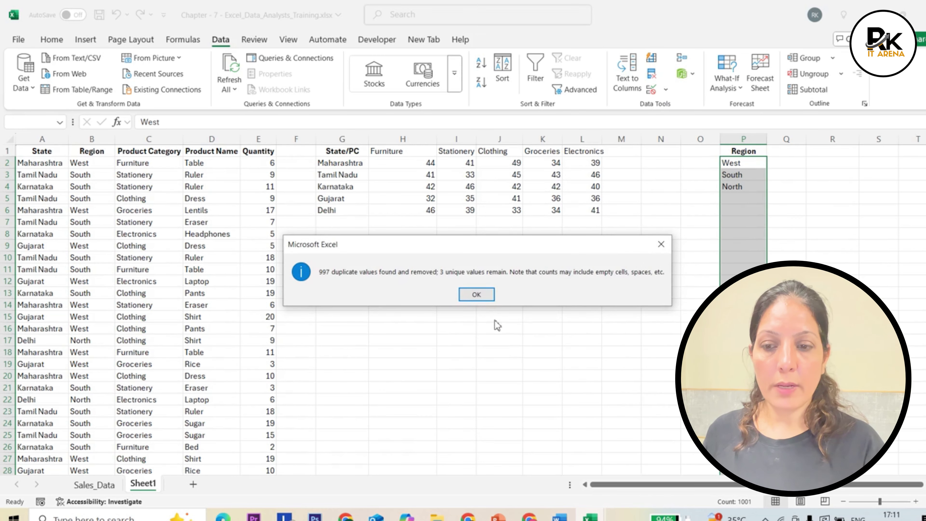
{"action": "left_click", "coordinate": [477, 293]}
Step: Move the unique Region list with its header from P1:P4 to G9:G12
{"action": "left_click_drag", "start_coordinate": [730, 159], "coordinate": [746, 190]}
{"action": "key", "text": "ctrl+c"}
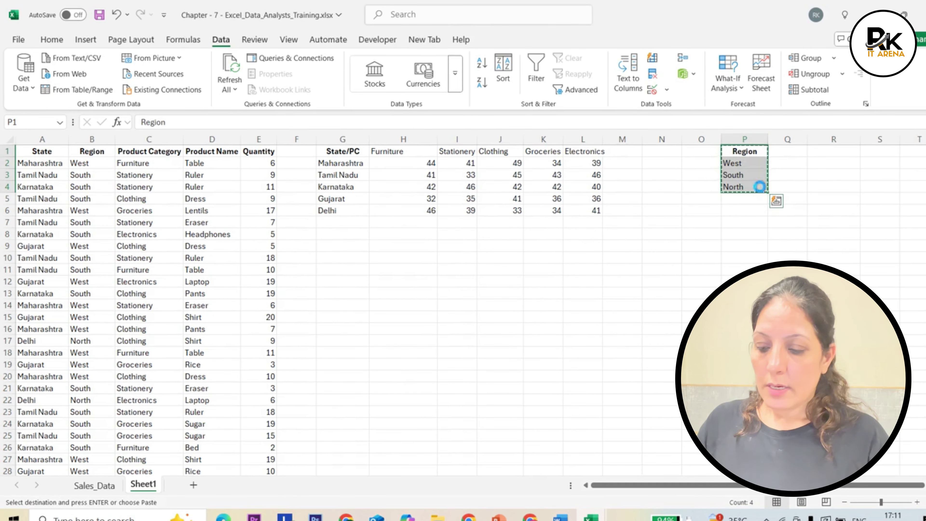
{"action": "left_click", "coordinate": [346, 248]}
{"action": "key", "text": "ctrl+v"}
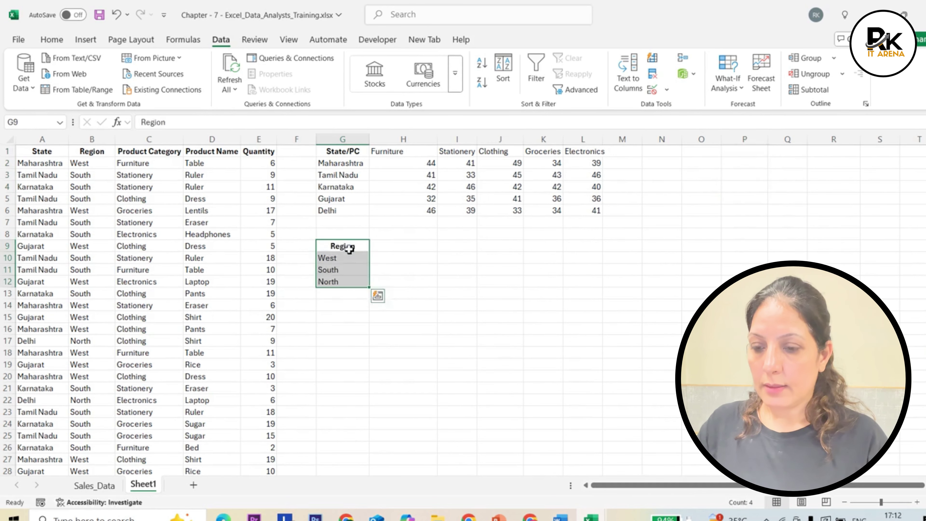
Step: Enter =SUMIF(B:B,G10,E:E) in H10 to total the quantity for the West region
{"action": "left_click", "coordinate": [416, 252]}
{"action": "left_click", "coordinate": [396, 258]}
{"action": "double_click", "coordinate": [393, 259]}
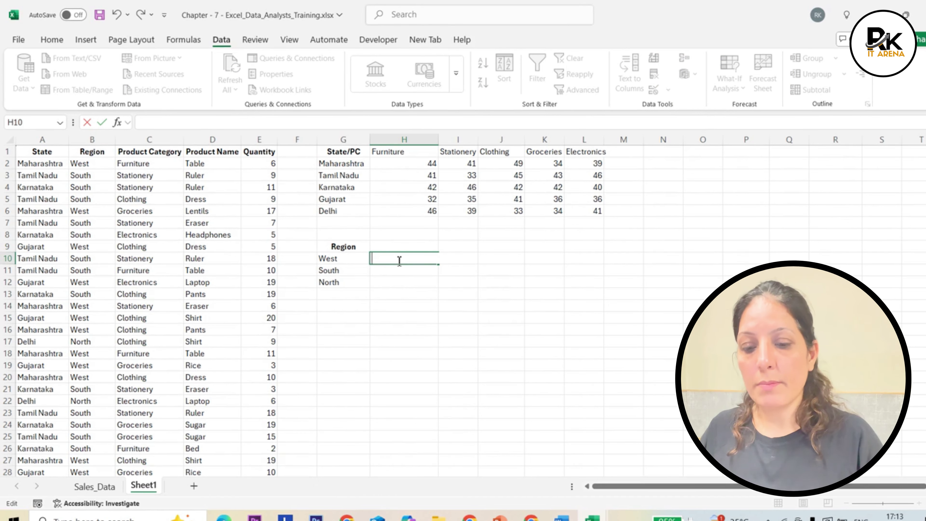
{"action": "type", "text": "=sumif"}
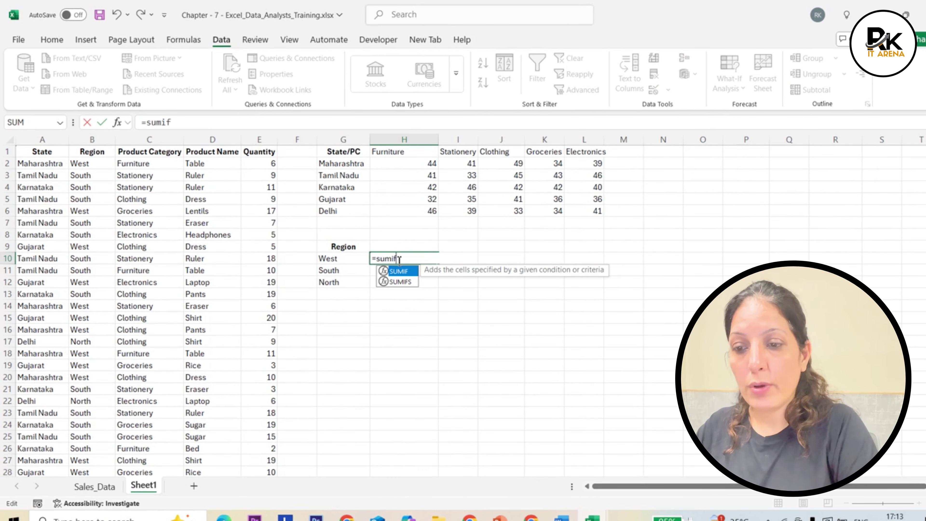
{"action": "type", "text": "("}
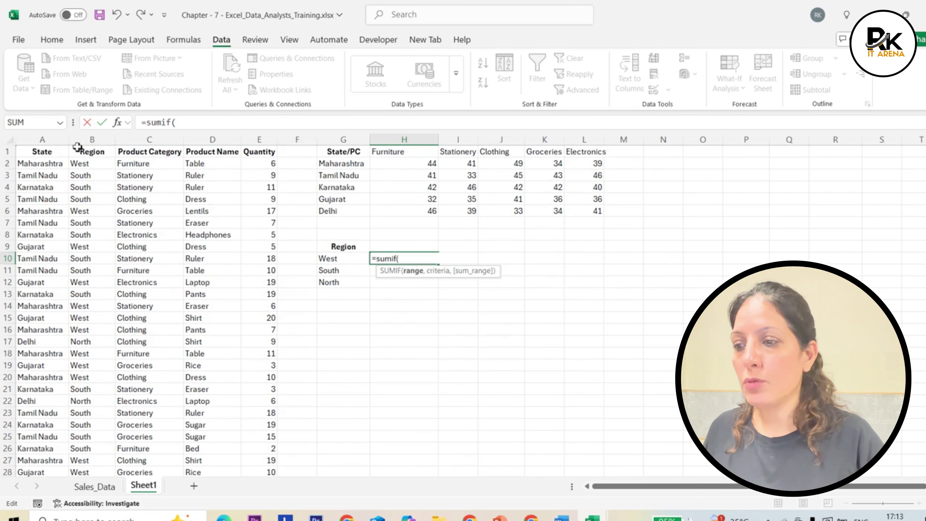
{"action": "left_click", "coordinate": [86, 140]}
{"action": "type", "text": ","}
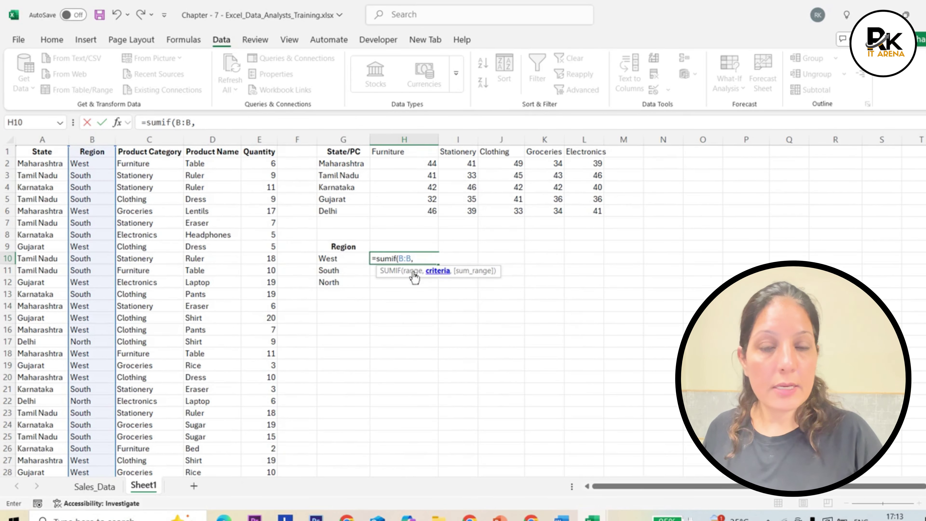
{"action": "left_click", "coordinate": [346, 261]}
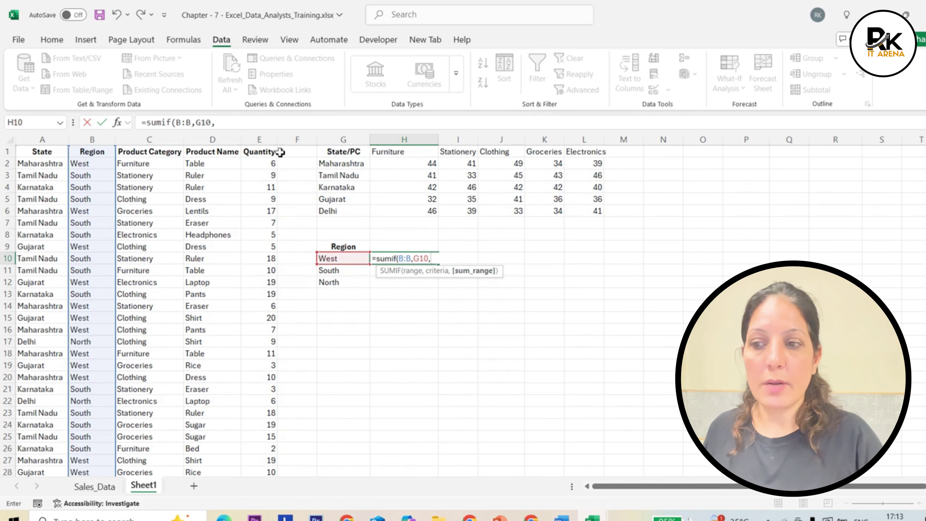
{"action": "left_click", "coordinate": [269, 139]}
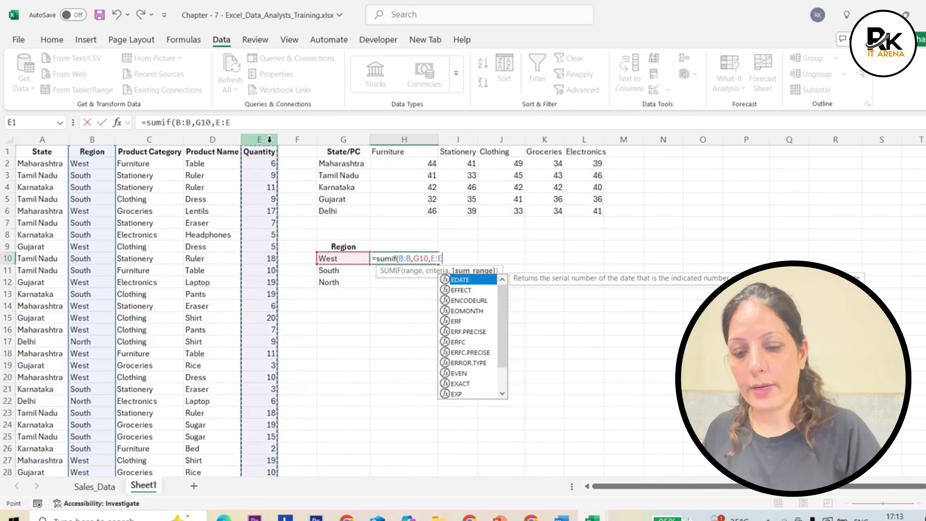
{"action": "type", "text": ")"}
{"action": "key", "text": "Return"}
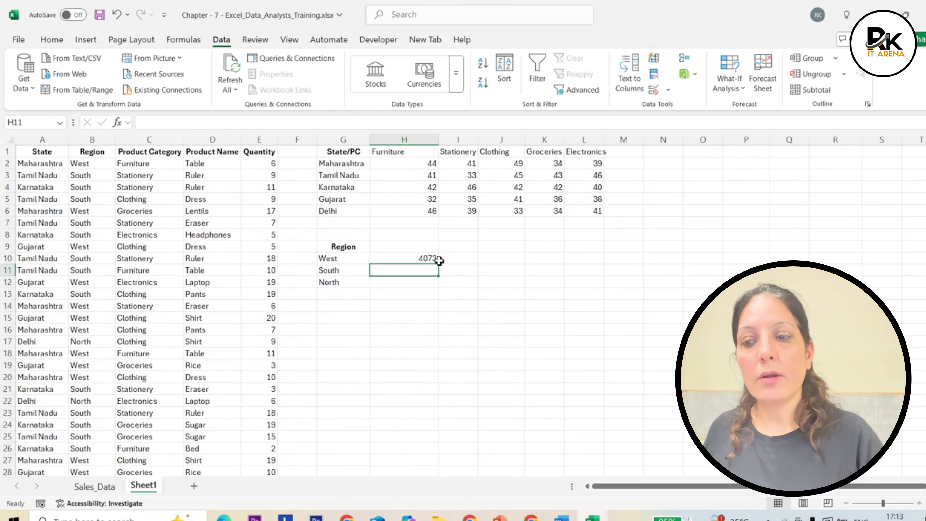
Step: Fill the H10 SUMIF formula down to H12 for the South and North regions
{"action": "left_click", "coordinate": [423, 257]}
{"action": "left_click_drag", "start_coordinate": [440, 266], "coordinate": [440, 288]}
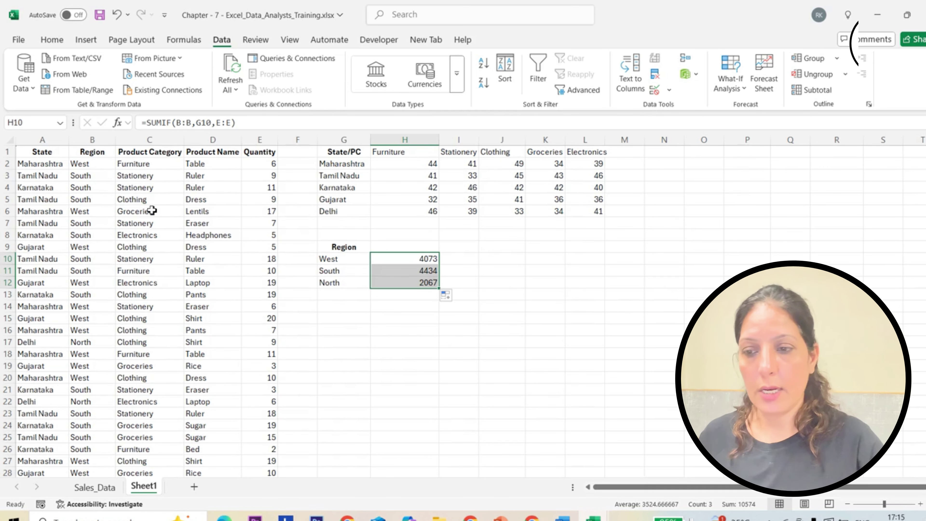
{"action": "left_click", "coordinate": [332, 331]}
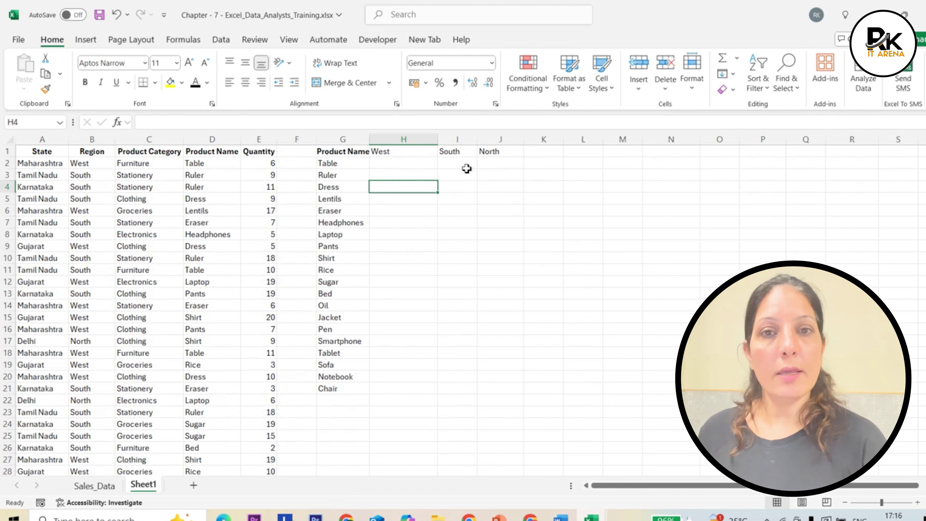
Step: Start a SUMIFS formula in H2 with the Quantity column E:E as the sum range
{"action": "left_click", "coordinate": [428, 166]}
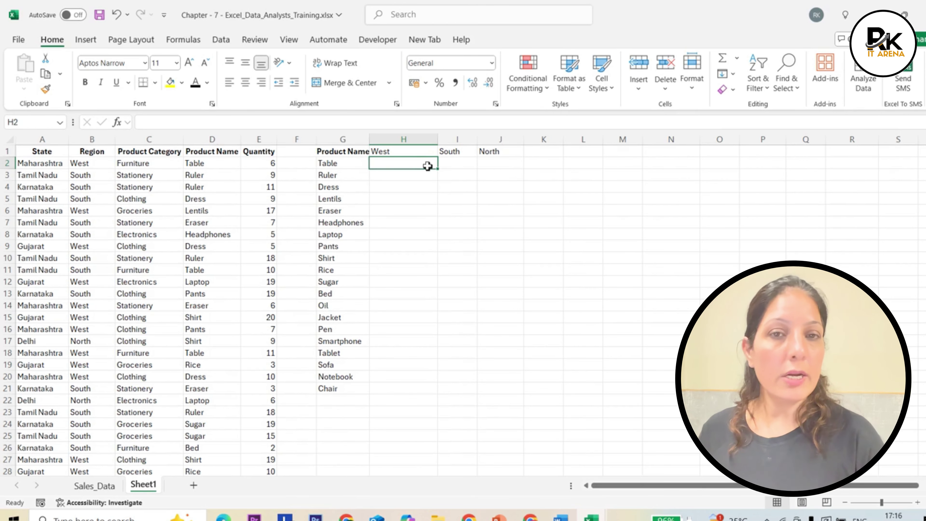
{"action": "type", "text": "=sum"}
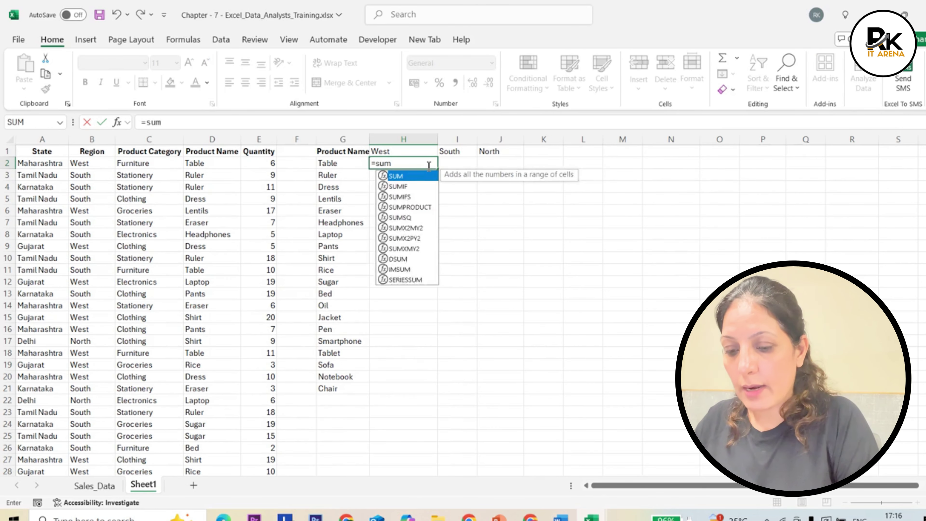
{"action": "key", "text": "BackSpace"}
{"action": "key", "text": "BackSpace"}
{"action": "key", "text": "BackSpace"}
{"action": "type", "text": "sumifs"}
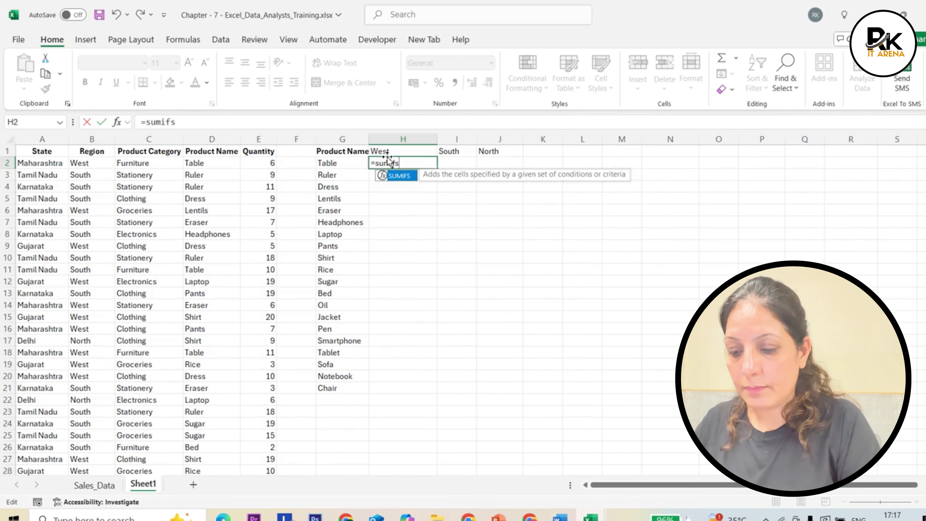
{"action": "key", "text": "Tab"}
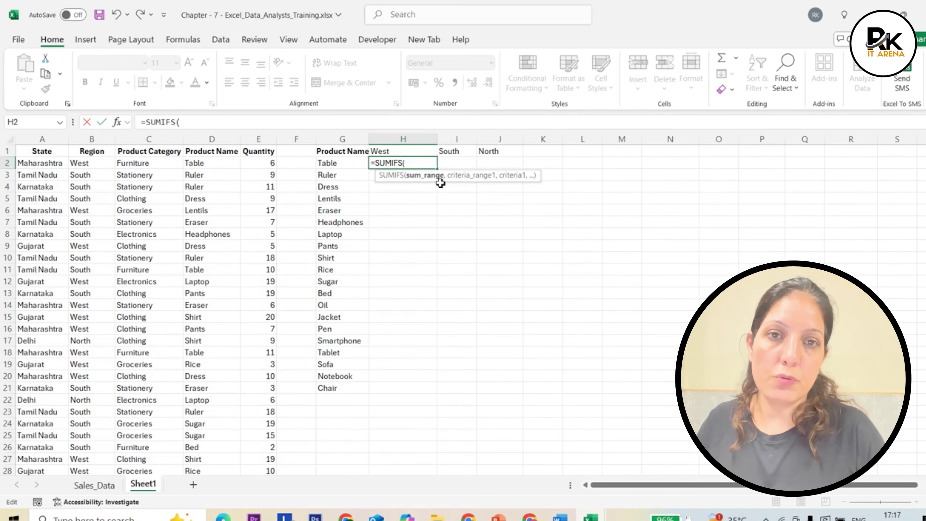
{"action": "left_click", "coordinate": [250, 141]}
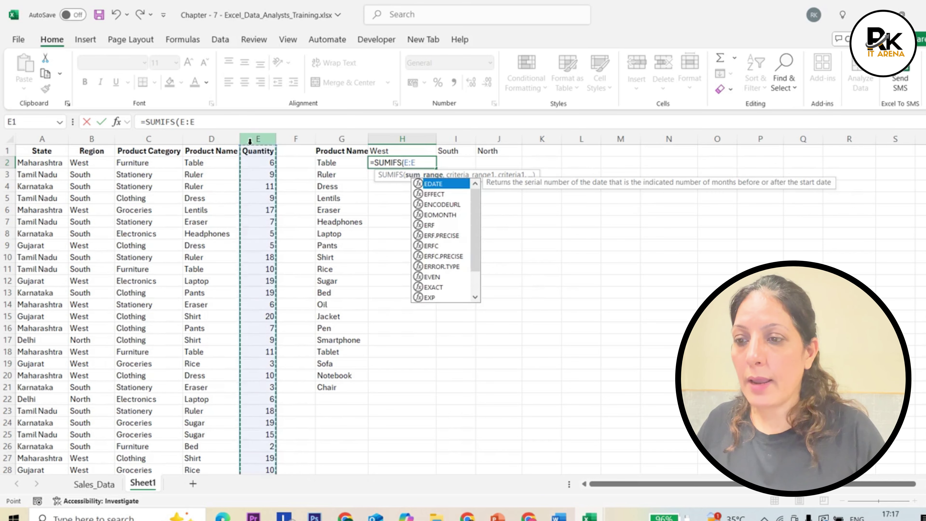
{"action": "type", "text": ","}
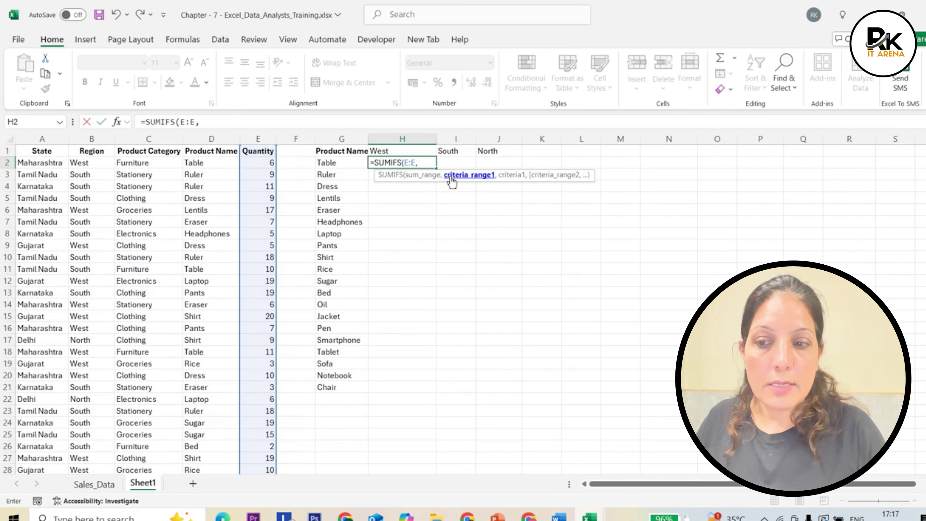
Step: Complete the H2 formula with criteria range D:D matching G2 and criteria range B:B matching H1
{"action": "left_click", "coordinate": [197, 144]}
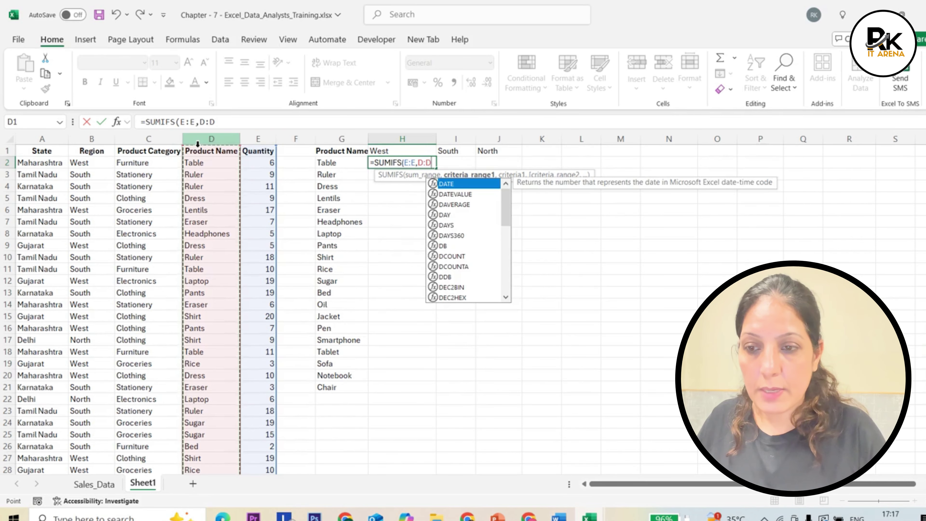
{"action": "type", "text": ","}
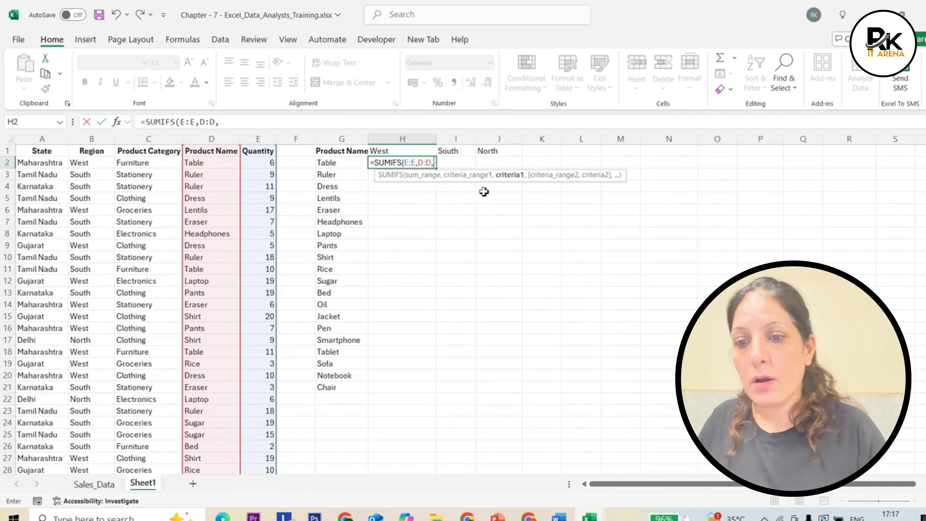
{"action": "left_click", "coordinate": [353, 164]}
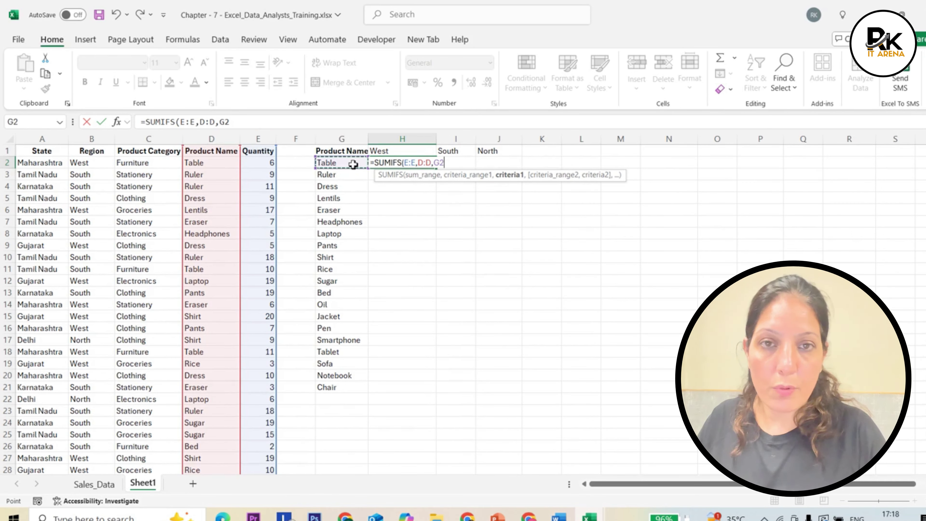
{"action": "type", "text": ","}
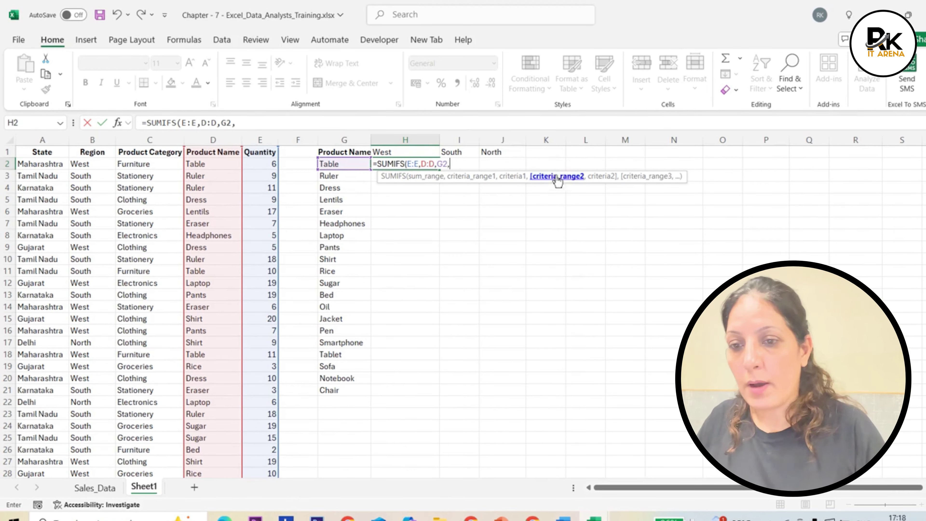
{"action": "left_click", "coordinate": [85, 144]}
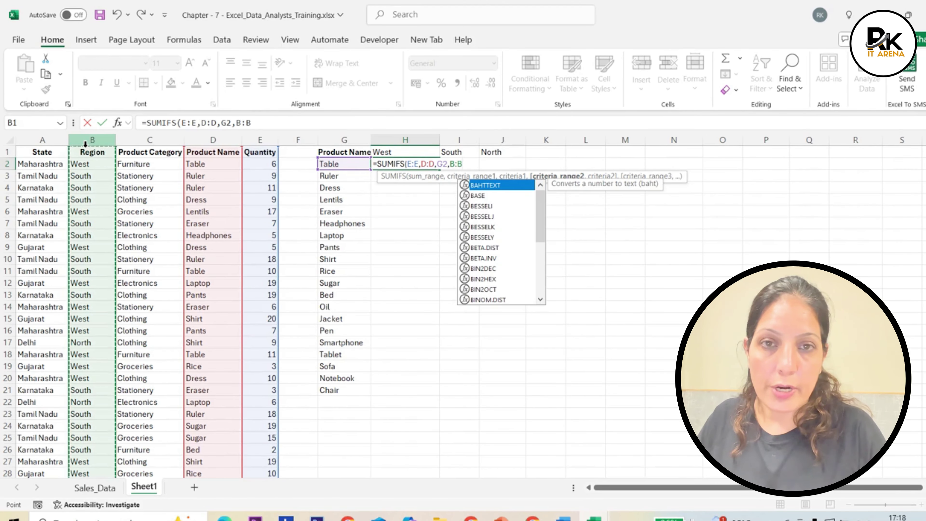
{"action": "type", "text": ","}
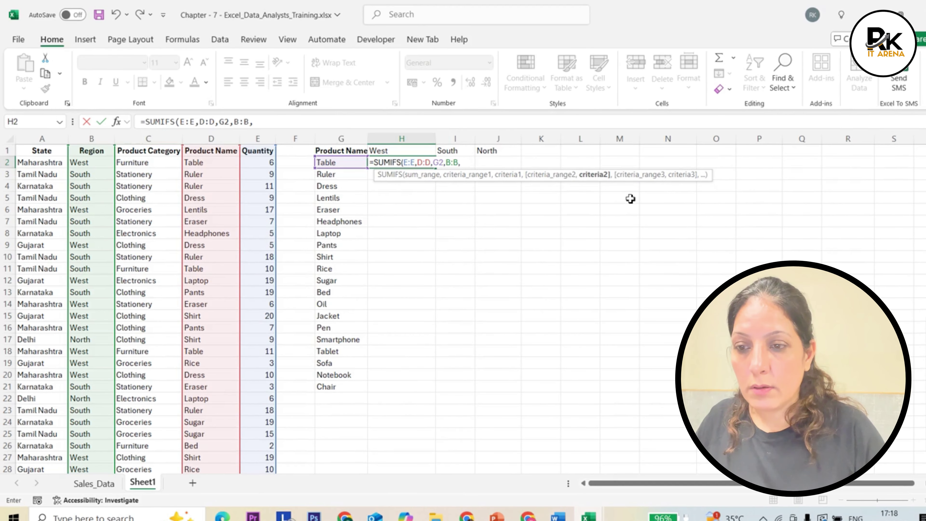
{"action": "left_click", "coordinate": [385, 151]}
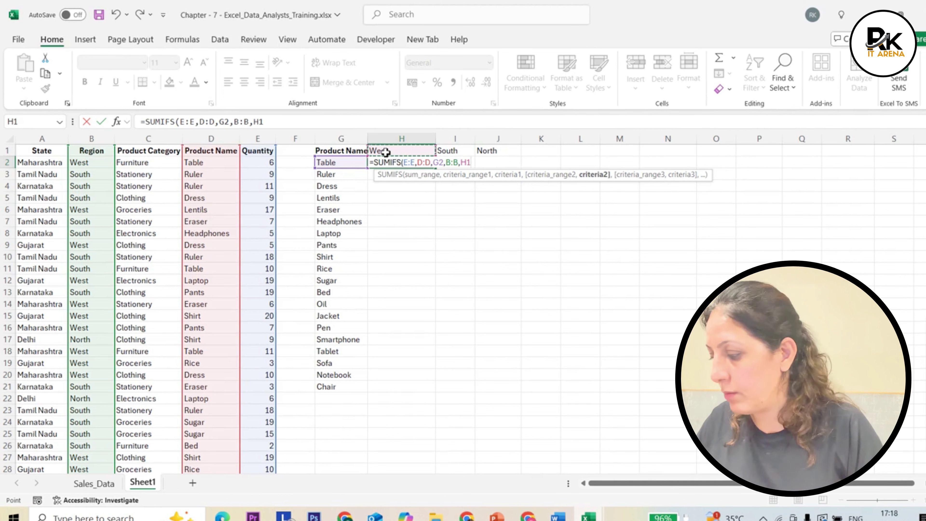
{"action": "type", "text": ")"}
{"action": "key", "text": "Return"}
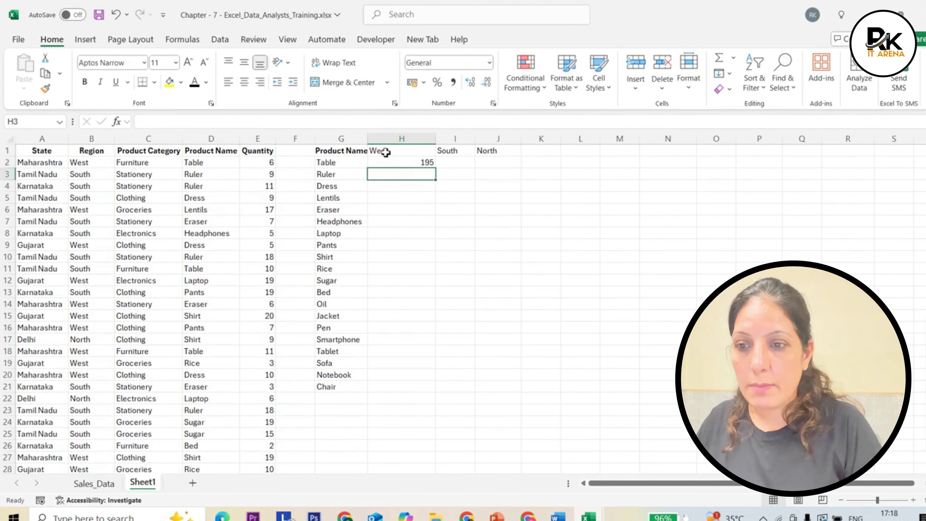
Step: Try filling the unlocked H2 SUMIFS formula down to H10, and undo the fill
{"action": "left_click", "coordinate": [408, 162]}
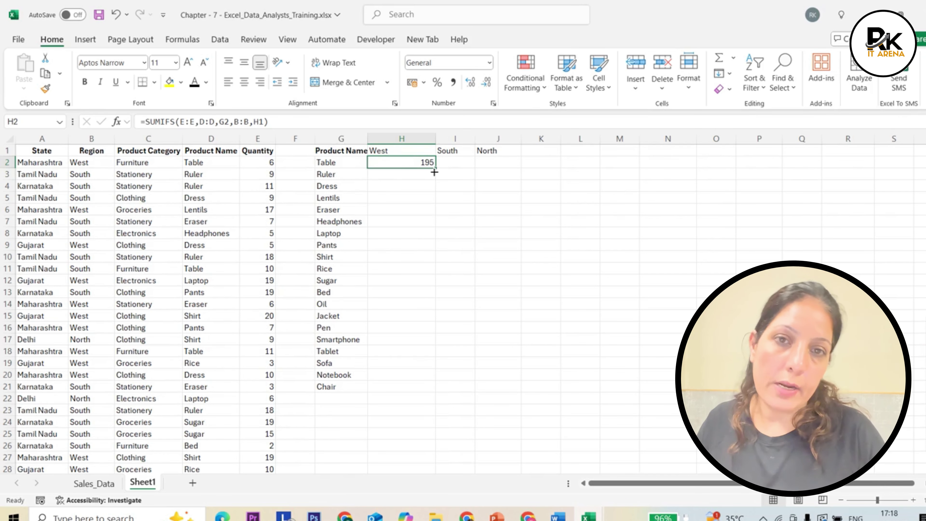
{"action": "left_click_drag", "start_coordinate": [434, 172], "coordinate": [435, 259]}
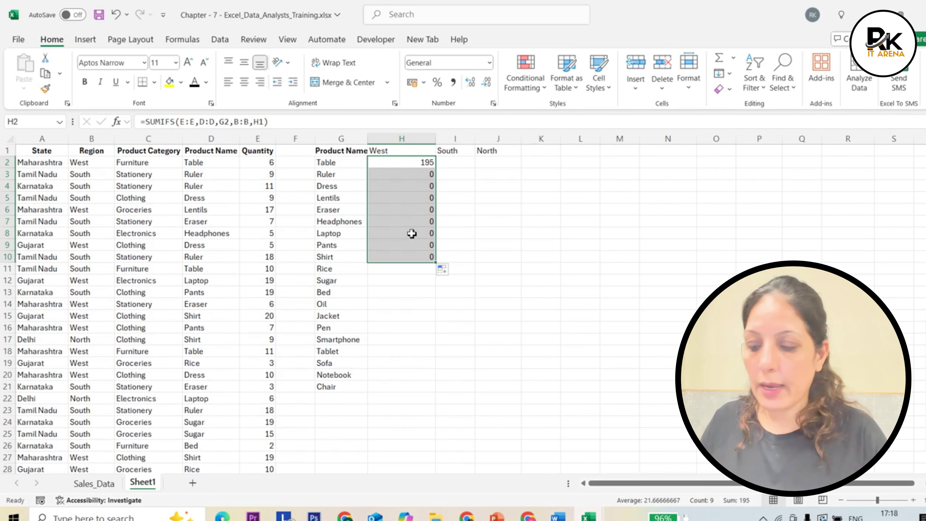
{"action": "key", "text": "ctrl+z"}
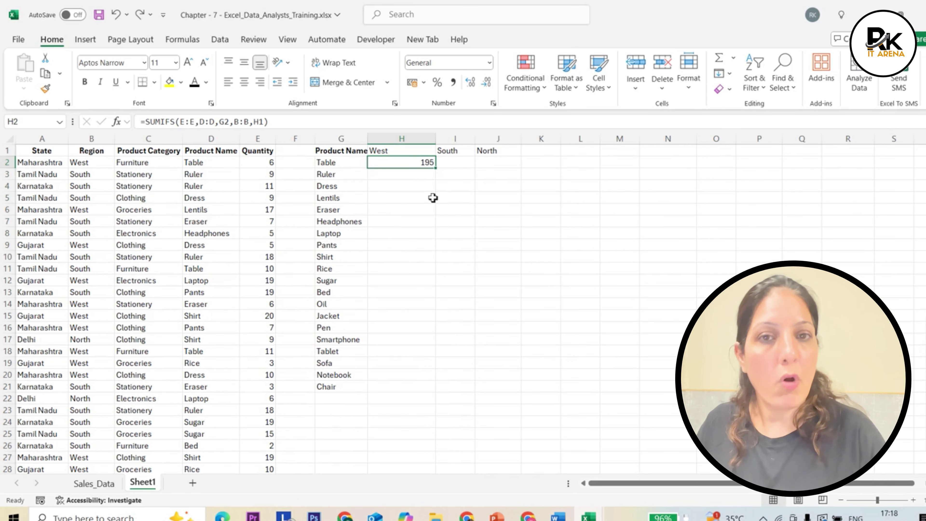
Step: Make the column ranges in the H2 SUMIFS formula absolute as $E:$E, $D:$D and $B:$B
{"action": "double_click", "coordinate": [419, 164]}
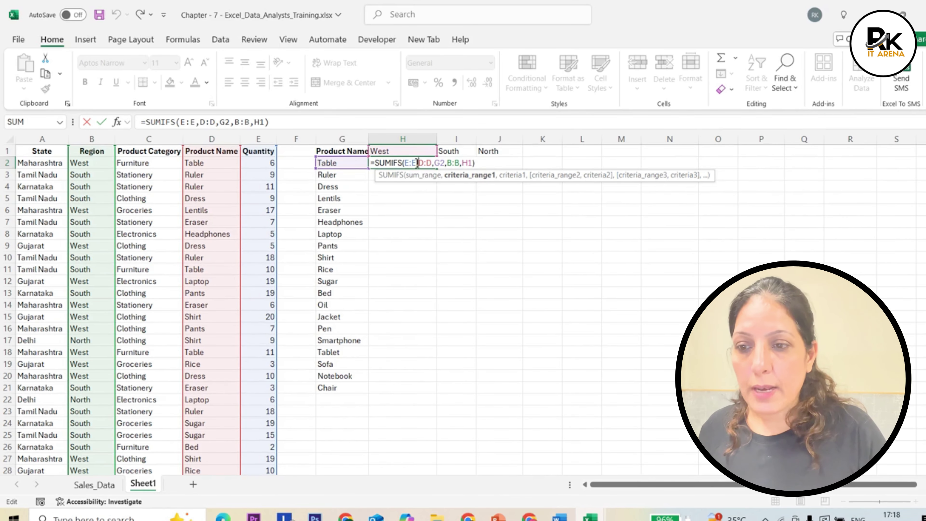
{"action": "left_click_drag", "start_coordinate": [415, 163], "coordinate": [407, 163]}
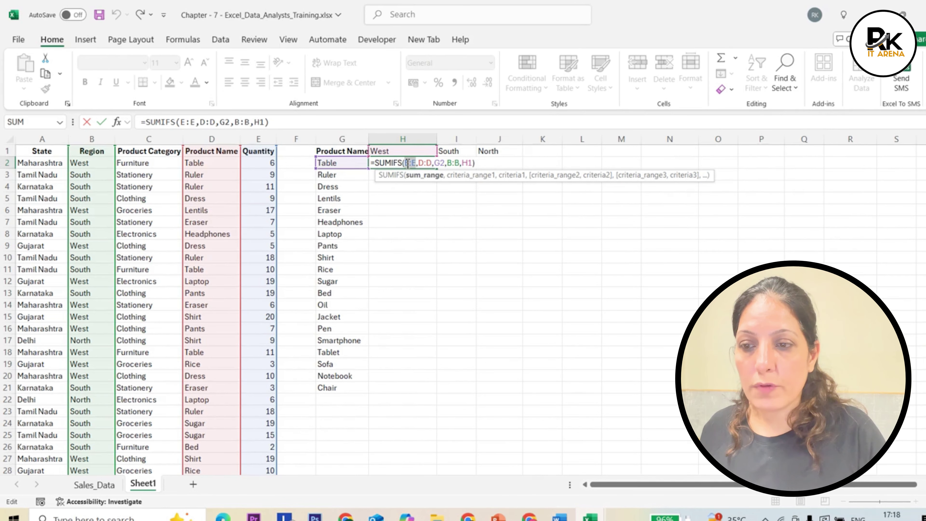
{"action": "key", "text": "F4"}
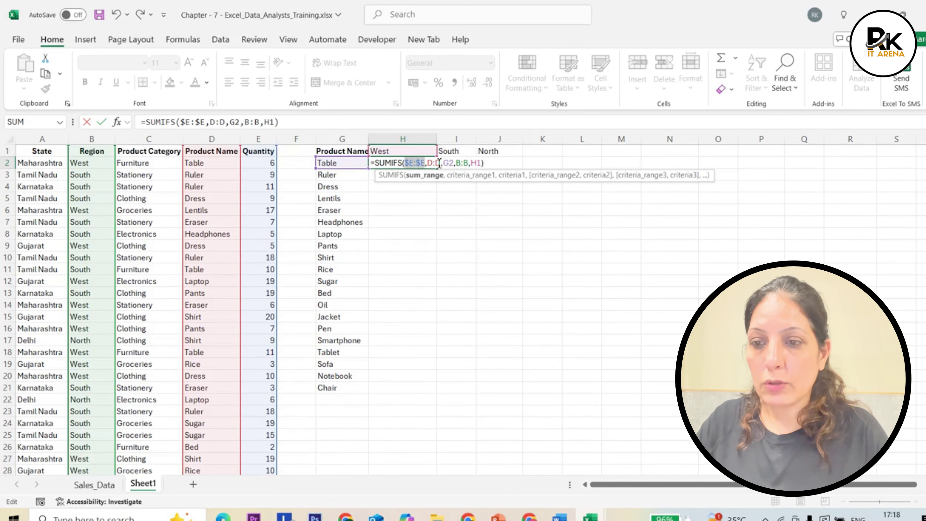
{"action": "left_click_drag", "start_coordinate": [442, 163], "coordinate": [464, 163]}
{"action": "key", "text": "F4"}
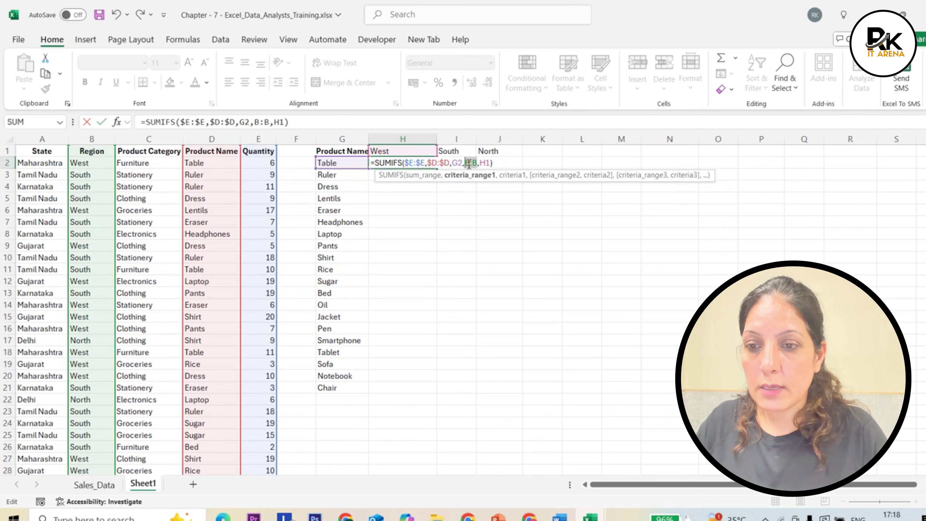
{"action": "key", "text": "F4"}
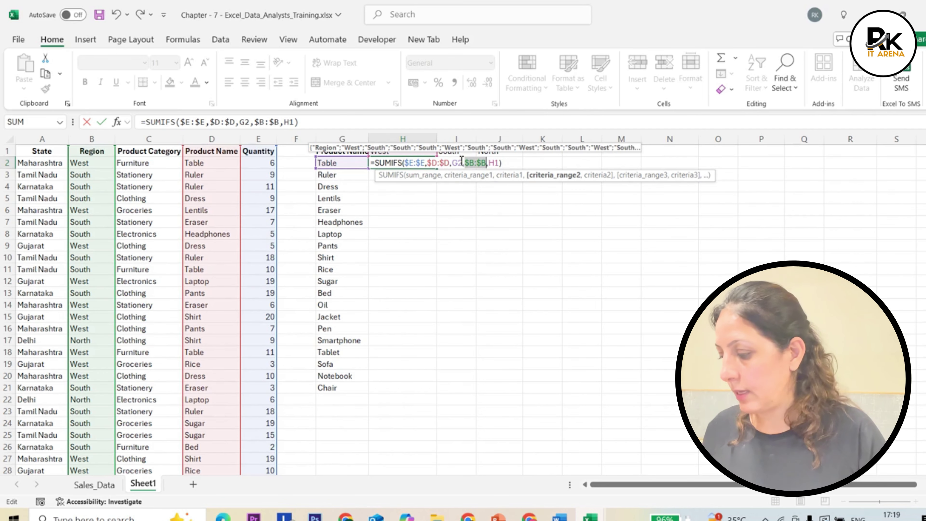
Step: Lock the criteria references in the H2 SUMIFS formula as $G2 and H$1, and commit the formula
{"action": "left_click", "coordinate": [454, 162]}
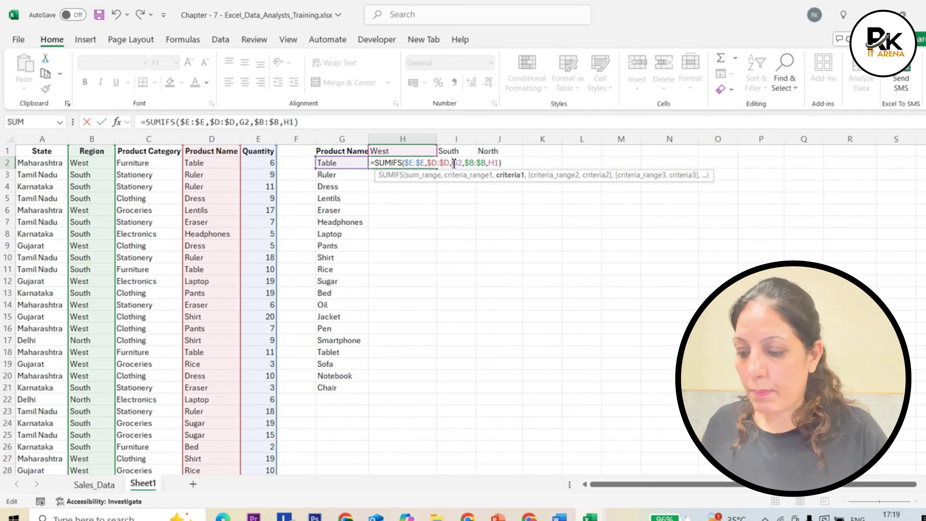
{"action": "type", "text": "$"}
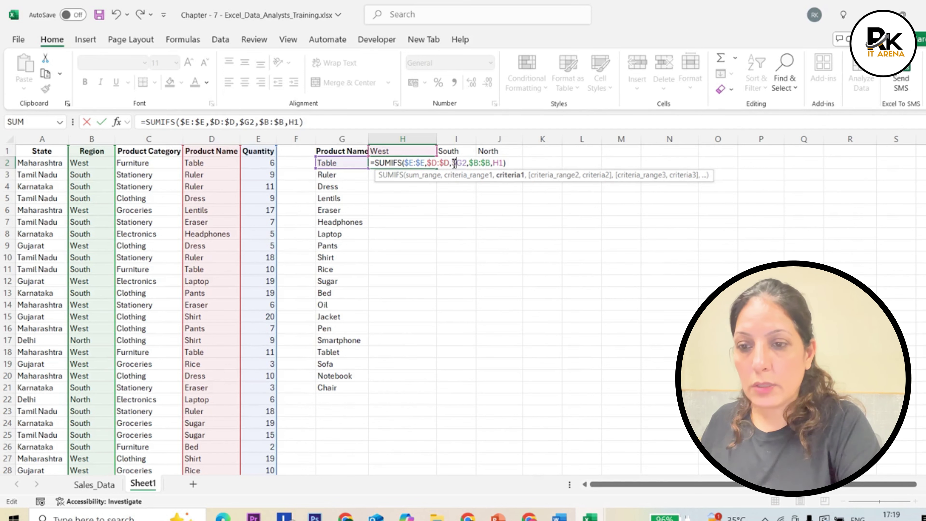
{"action": "left_click", "coordinate": [501, 163]}
{"action": "type", "text": "$"}
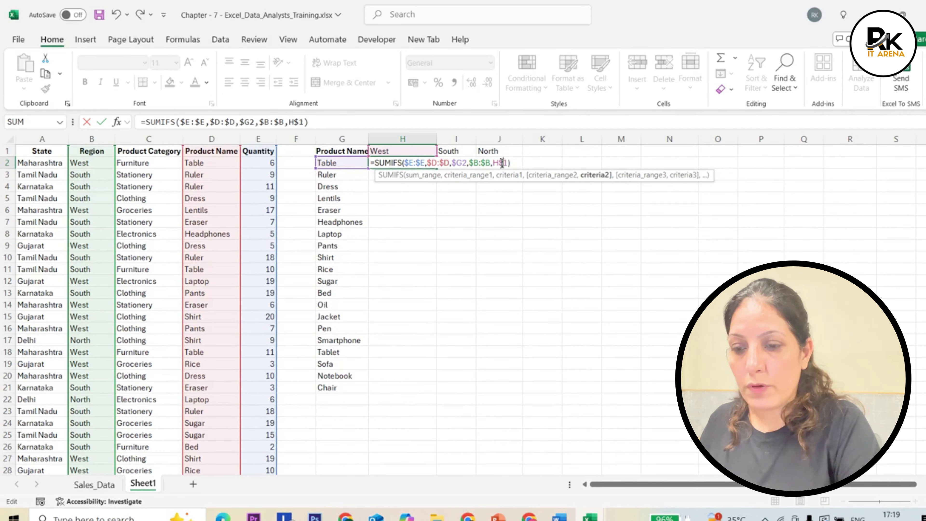
{"action": "key", "text": "Return"}
Step: Fill the H2 SUMIFS formula down to row 21 and across the South and North columns, covering H2:J21
{"action": "left_click", "coordinate": [432, 164]}
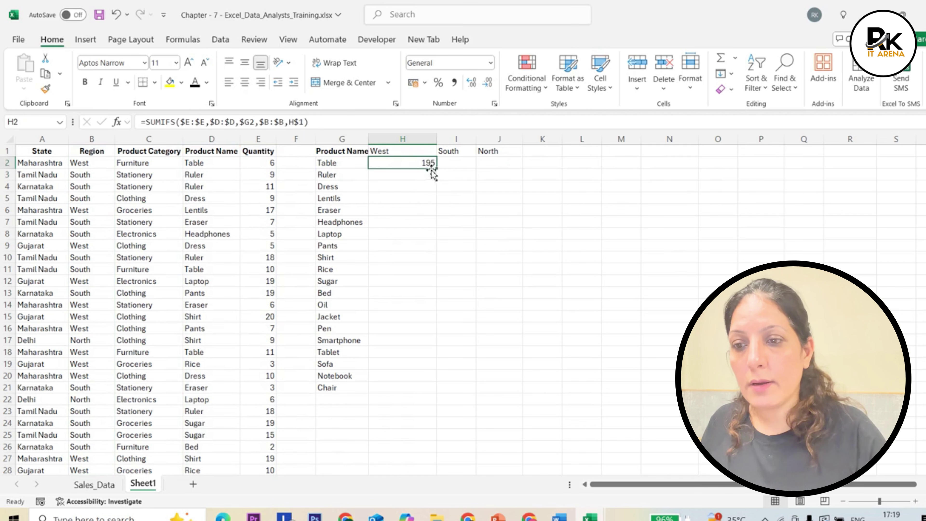
{"action": "left_click_drag", "start_coordinate": [435, 168], "coordinate": [559, 391]}
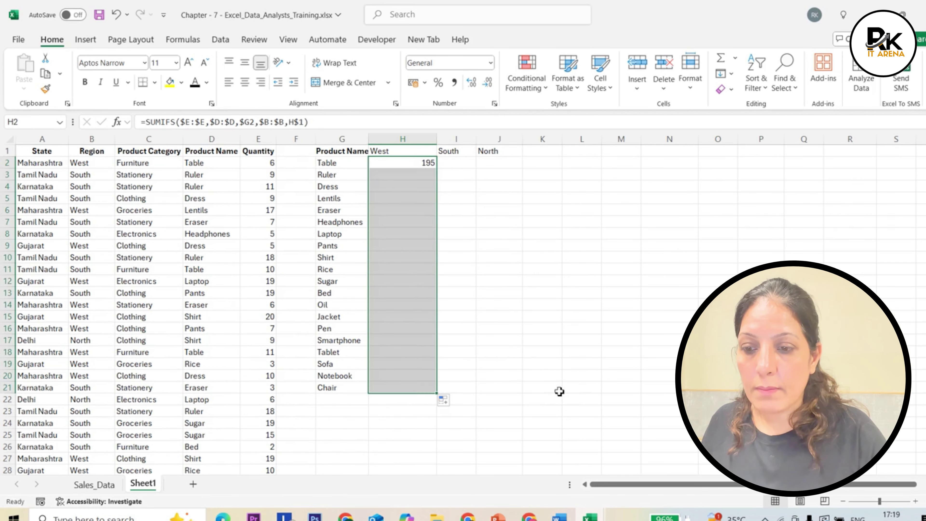
{"action": "left_click", "coordinate": [431, 165]}
{"action": "left_click_drag", "start_coordinate": [438, 168], "coordinate": [525, 393]}
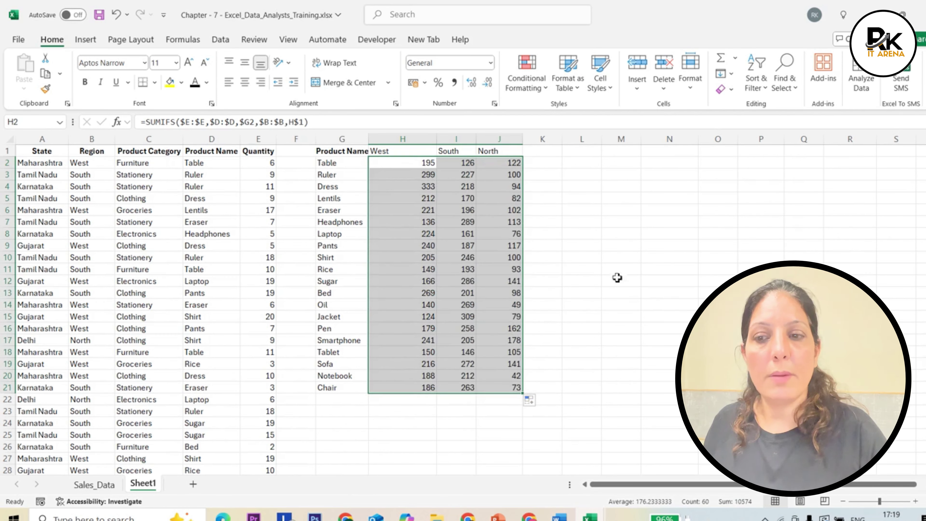
Step: Examine the filled SUMIFS formulas in several West, South and North cells to check how their references shift
{"action": "left_click", "coordinate": [414, 164]}
{"action": "left_click", "coordinate": [461, 162]}
{"action": "left_click", "coordinate": [490, 165]}
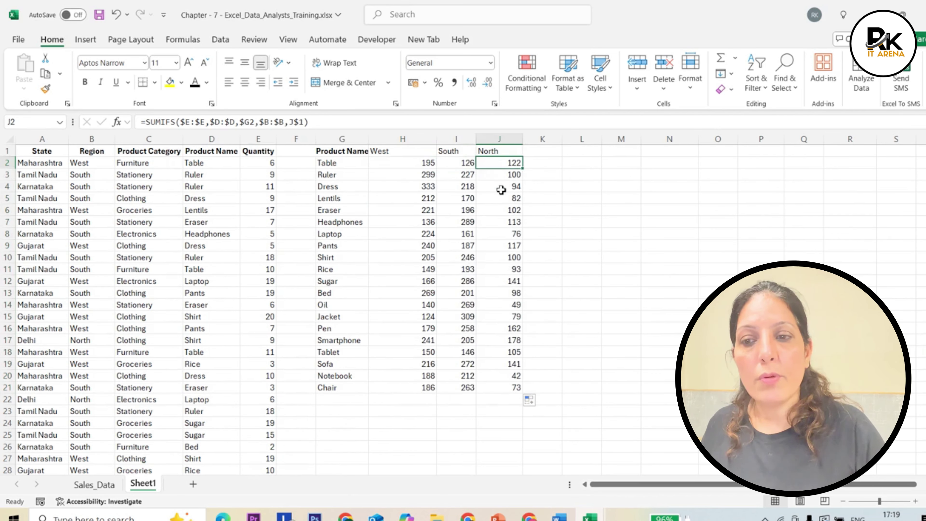
{"action": "left_click", "coordinate": [499, 188]}
{"action": "left_click", "coordinate": [456, 186]}
{"action": "left_click", "coordinate": [423, 176]}
{"action": "left_click", "coordinate": [428, 162]}
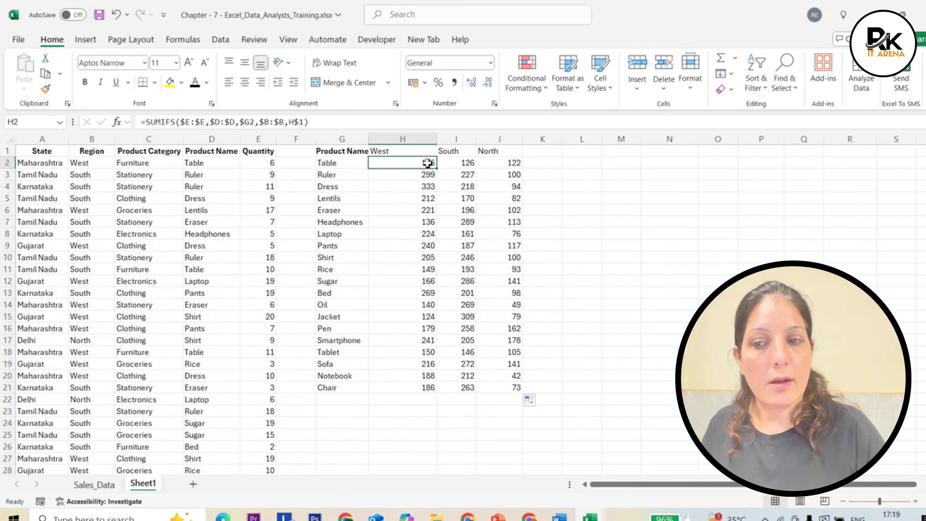